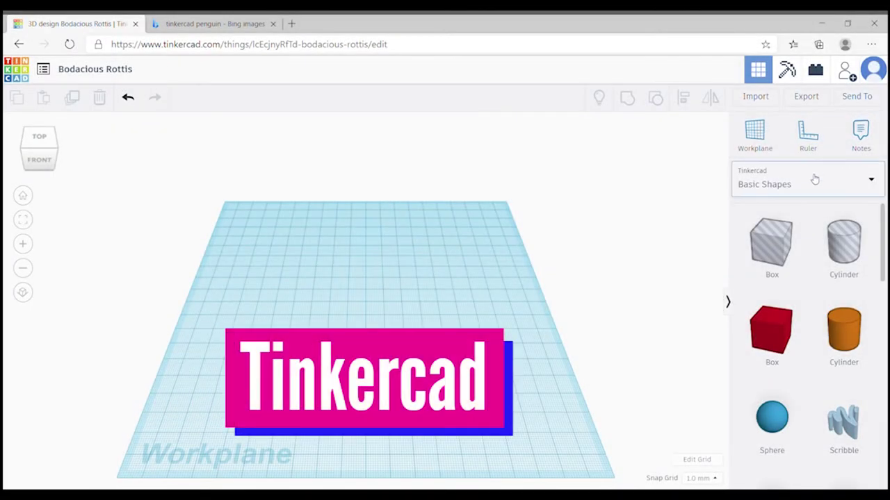
- Switch the shape library to Characters and scroll down to the Egg shape
click(814, 181)
click(780, 257)
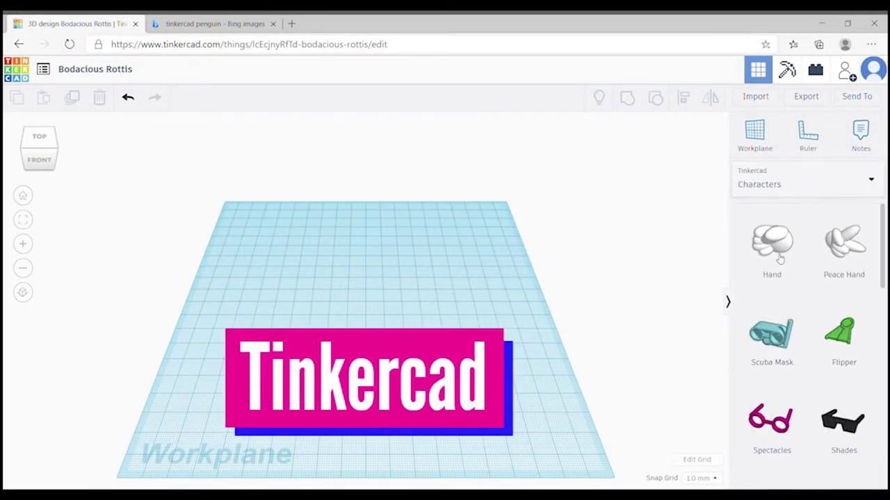
scroll(827, 333, down, 2)
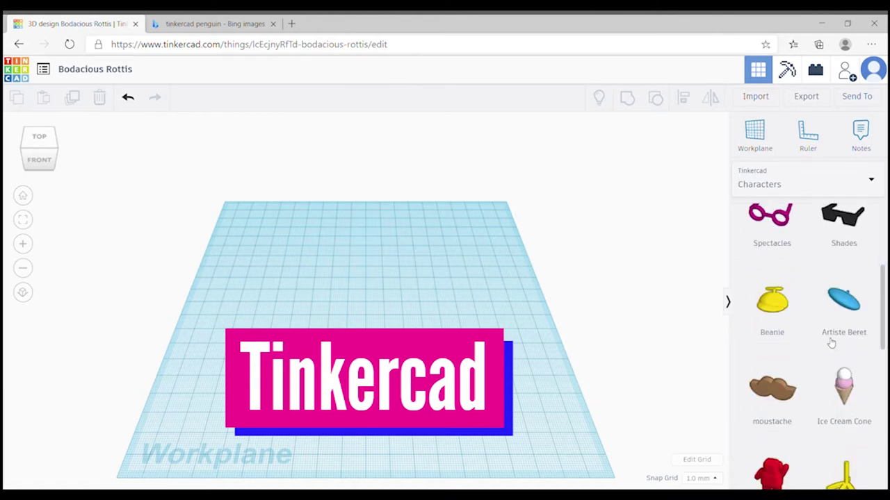
scroll(829, 341, down, 1)
scroll(807, 320, down, 2)
- Place an Egg on the workplane, colour it black, and drag a second Egg beside it
drag(788, 300, 381, 325)
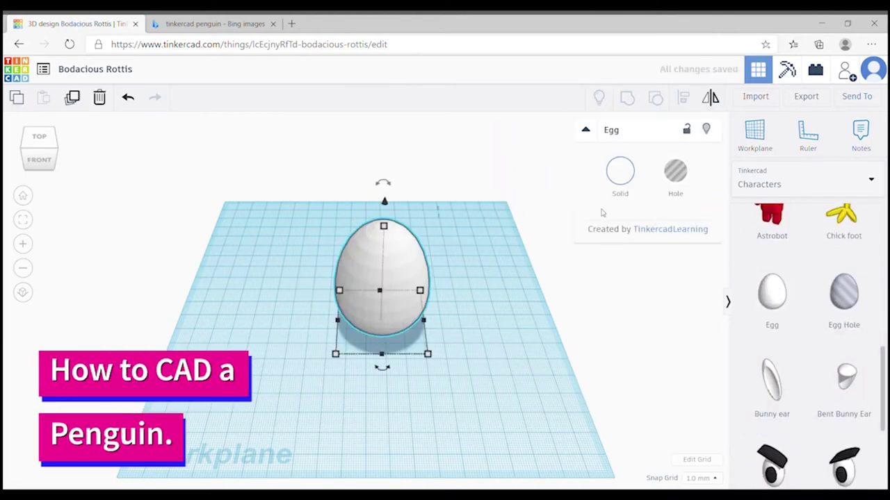
click(836, 298)
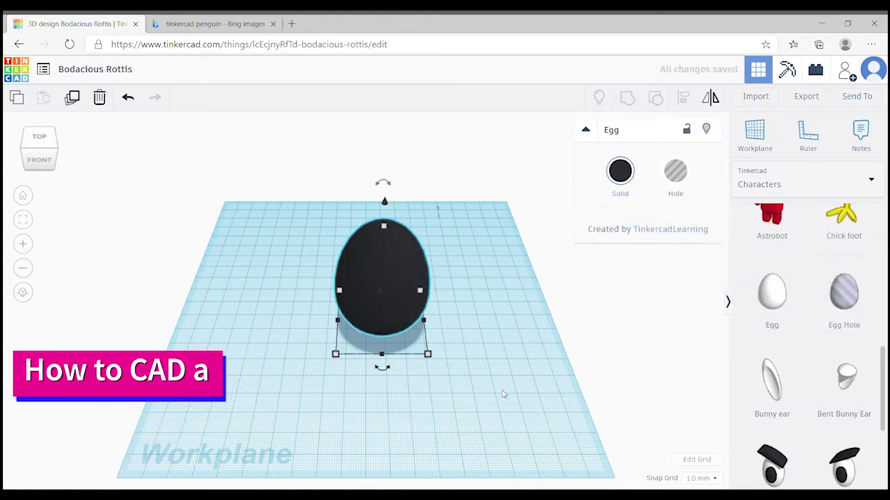
click(581, 337)
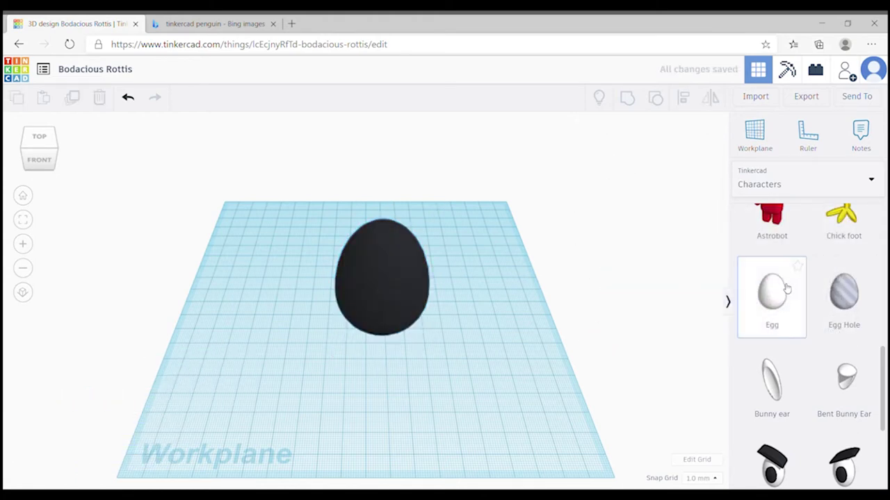
drag(787, 289, 488, 378)
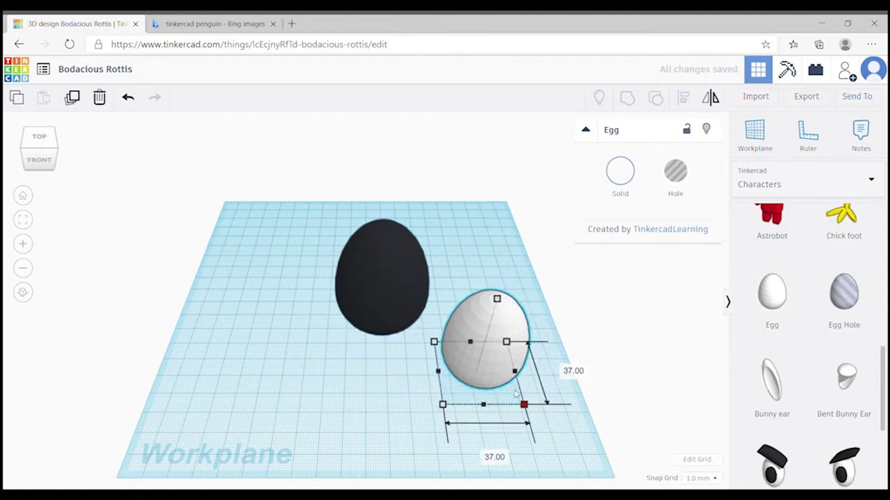
- Shrink the second egg and flatten it to 10 mm thick, viewing it from a low front angle
drag(549, 422, 467, 348)
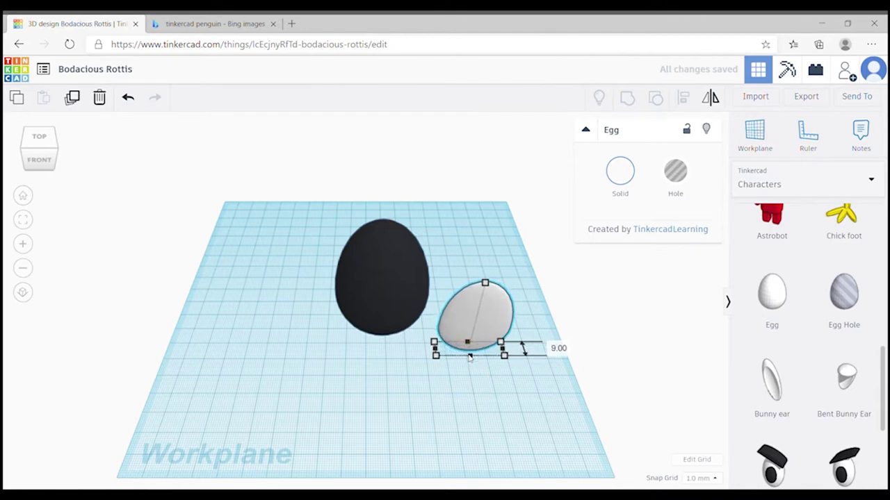
drag(468, 351, 470, 358)
click(59, 163)
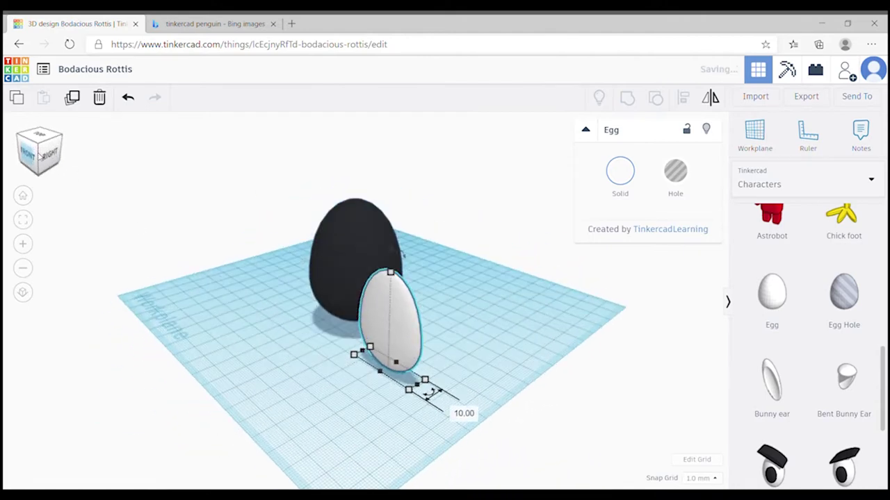
mouse_move(381, 296)
right_down()
mouse_move(346, 305)
mouse_move(354, 361)
mouse_move(348, 375)
mouse_move(358, 395)
right_up()
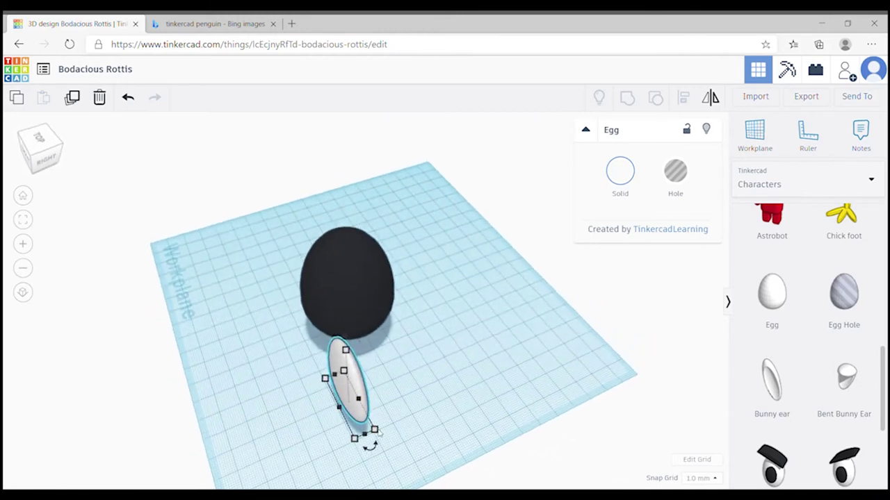
mouse_move(377, 431)
right_down()
mouse_move(461, 400)
mouse_move(456, 392)
right_up()
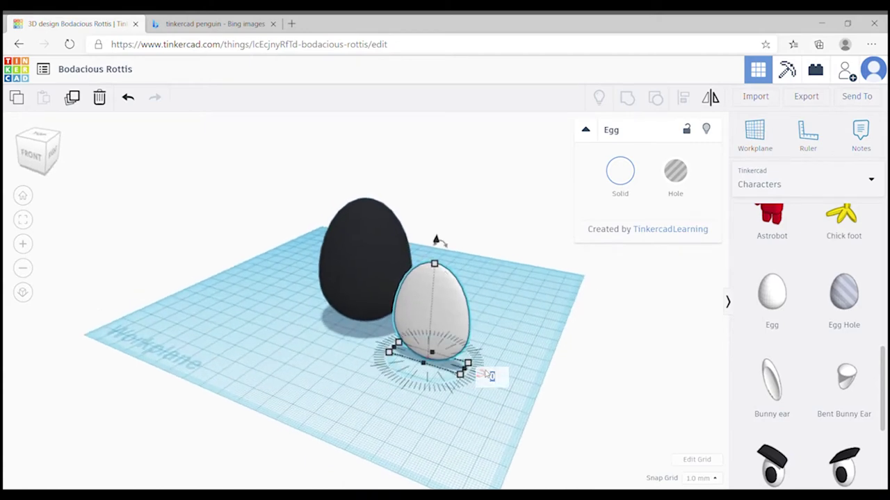
click(526, 336)
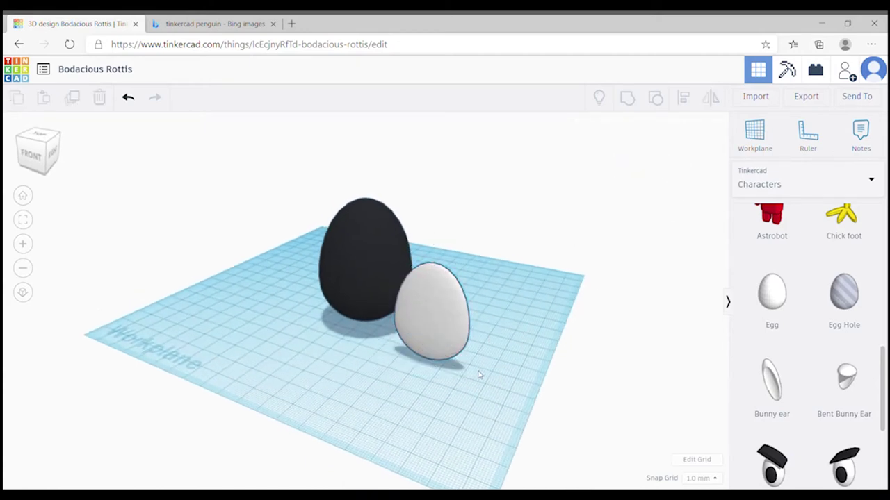
click(446, 312)
- Rotate the flat white egg about two axes until it stands on edge, tilted slightly outward
drag(480, 376, 394, 408)
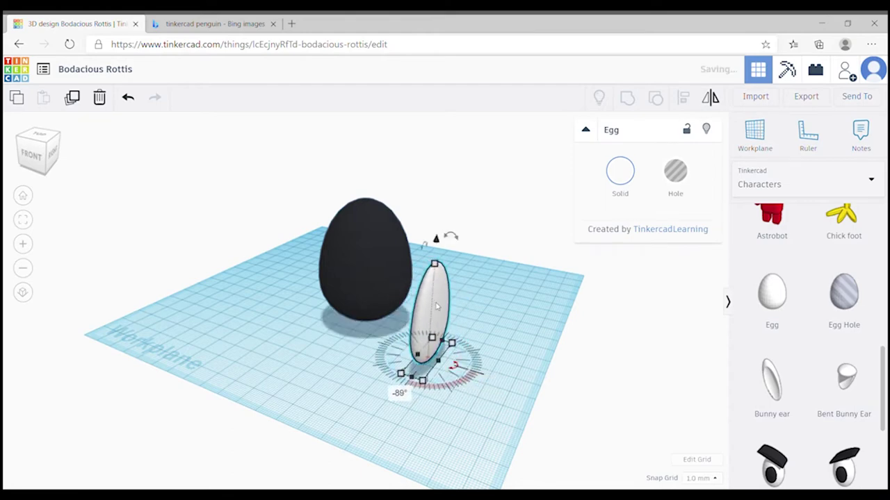
mouse_move(422, 249)
mouse_down()
mouse_move(394, 319)
mouse_move(431, 460)
mouse_up()
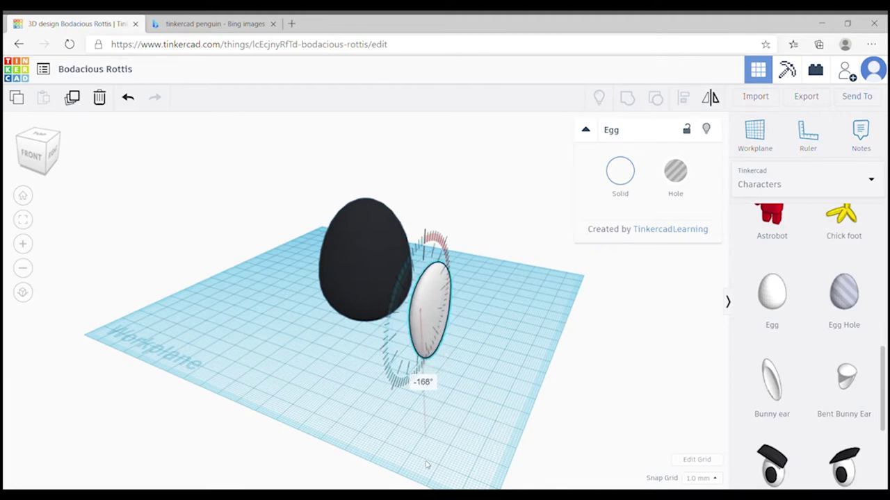
mouse_move(419, 471)
mouse_down()
mouse_move(405, 486)
mouse_move(437, 457)
mouse_up()
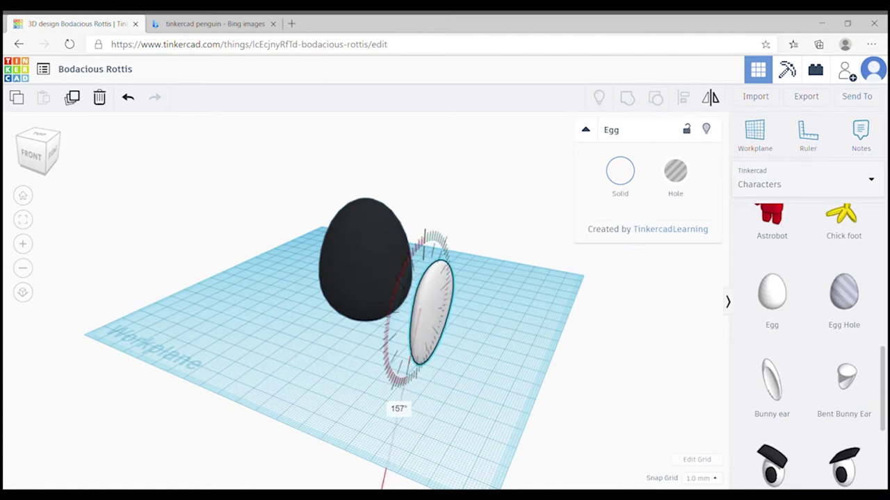
drag(413, 487, 416, 487)
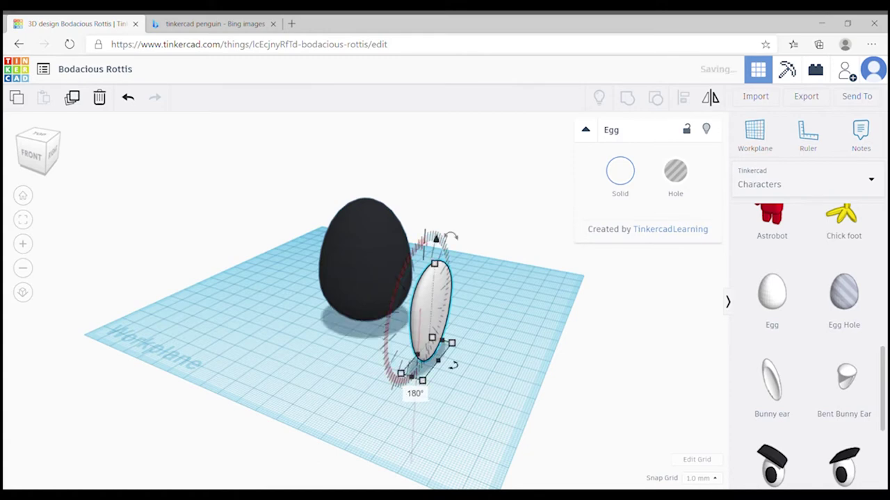
drag(424, 244, 671, 217)
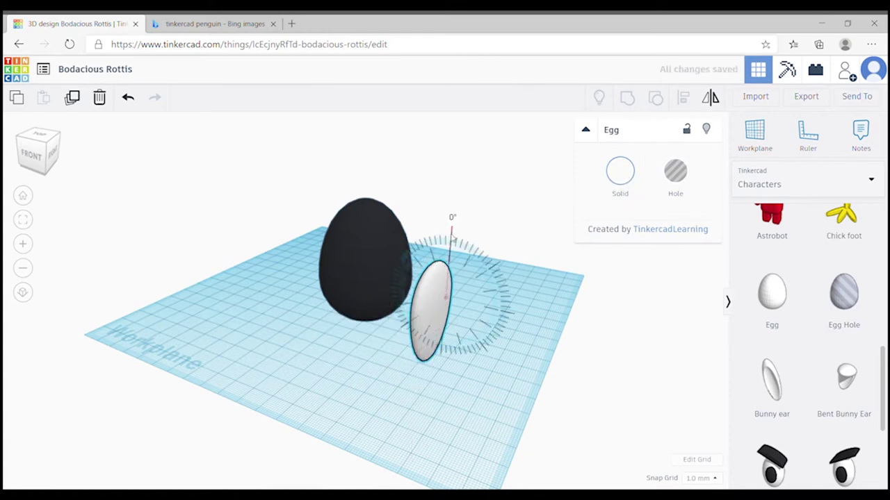
- Colour the flat egg black and nudge it toward the penguin body with arrow keys
click(628, 180)
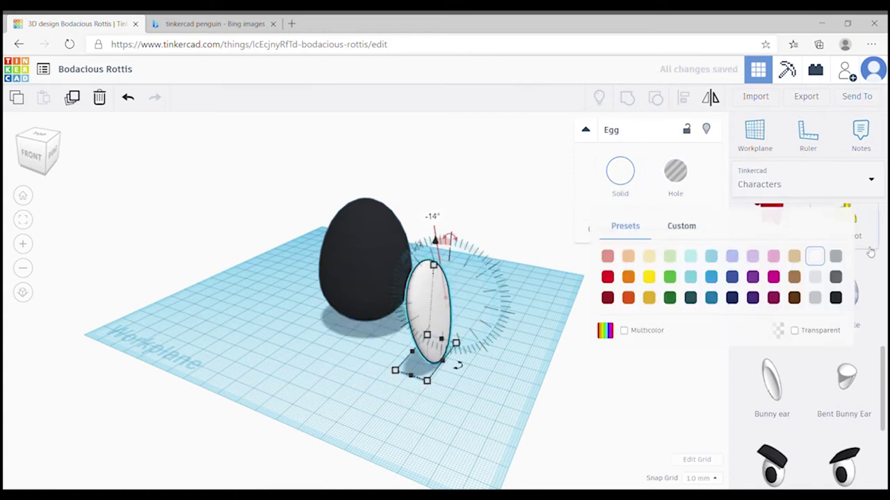
click(836, 298)
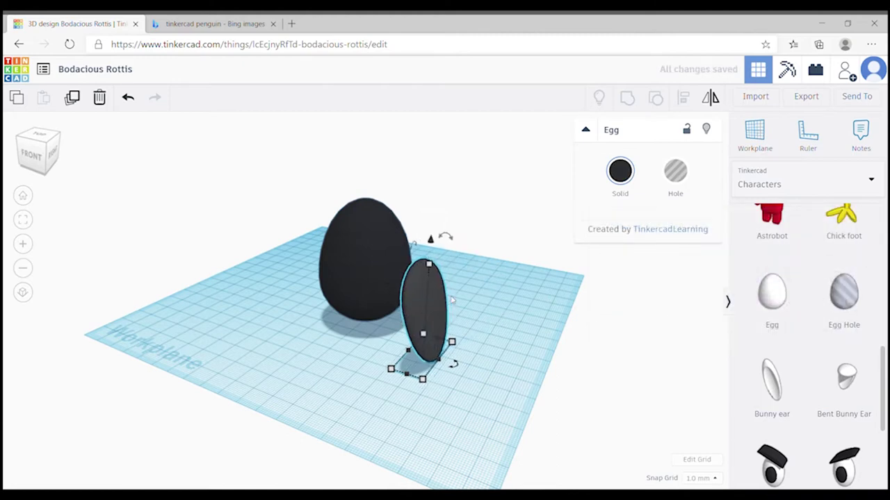
key(Left)
key(Left)
key(Up)
key(Up)
key(Left)
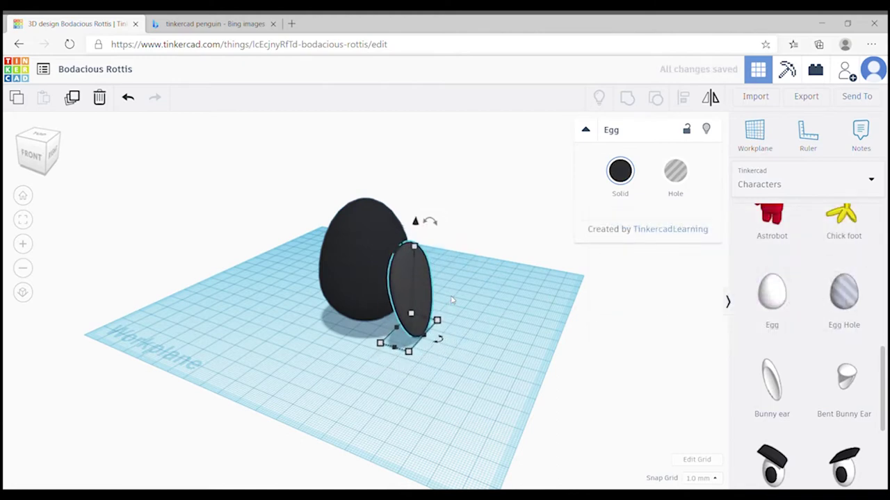
key(Left)
key(Up)
key(Up)
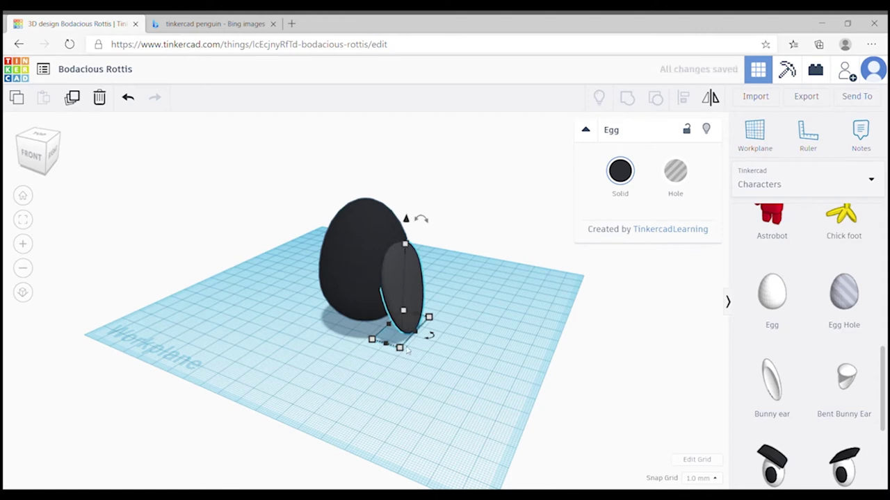
- Make the flipper narrower and lift it off the workplane, checking its placement
drag(400, 348, 402, 341)
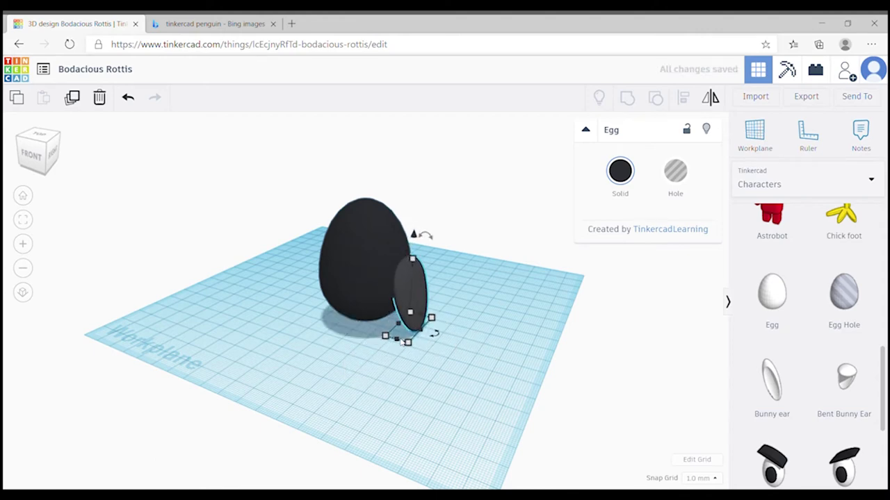
mouse_move(414, 239)
mouse_down()
mouse_move(431, 220)
mouse_move(425, 216)
mouse_up()
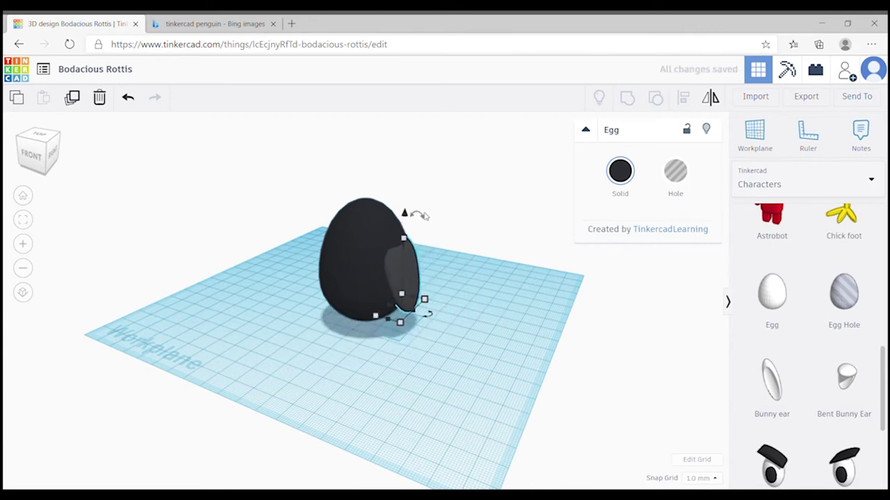
right_drag(107, 166, 208, 180)
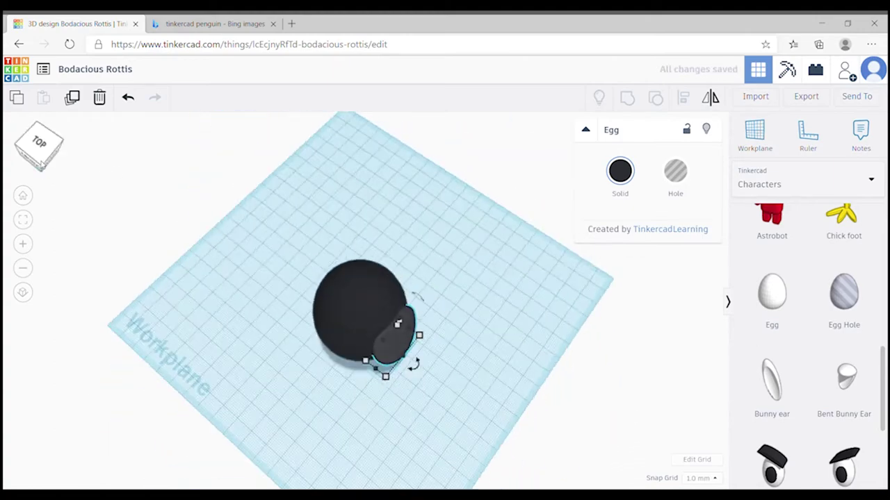
click(171, 165)
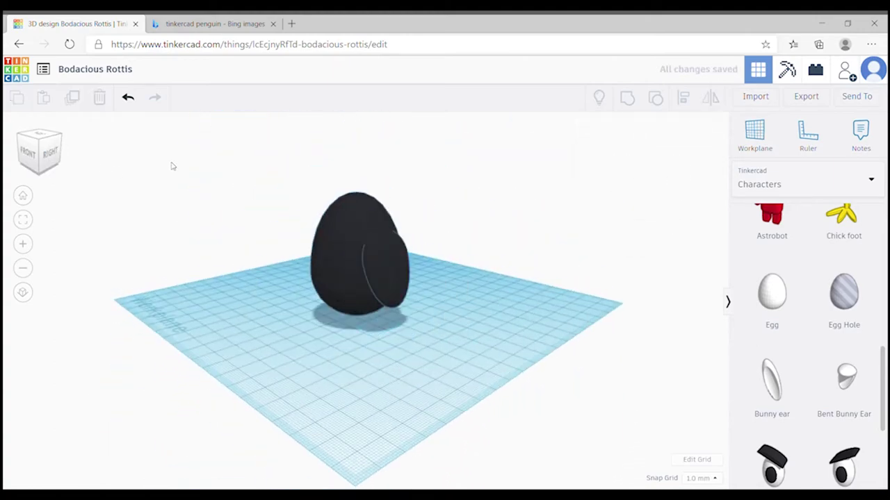
click(39, 160)
mouse_move(44, 158)
mouse_down()
mouse_move(49, 190)
mouse_move(43, 164)
mouse_up()
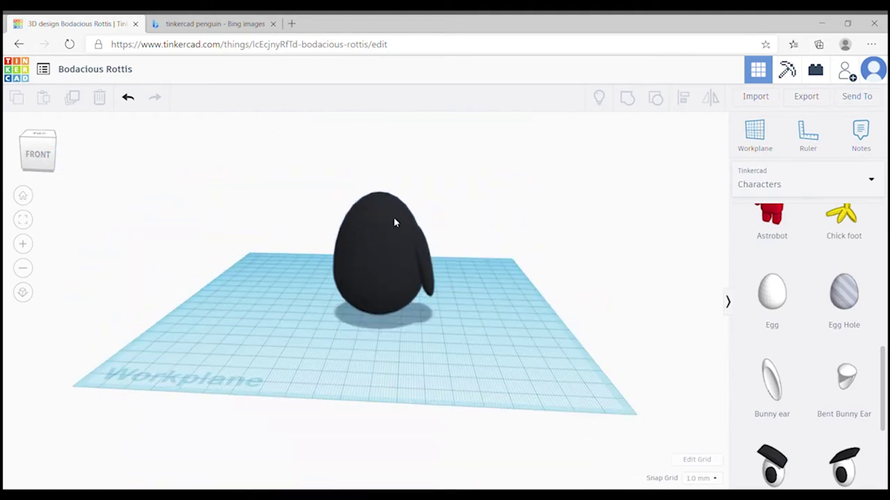
- Tilt the flipper about 4° outward so it leans against the body's side
click(428, 255)
click(428, 201)
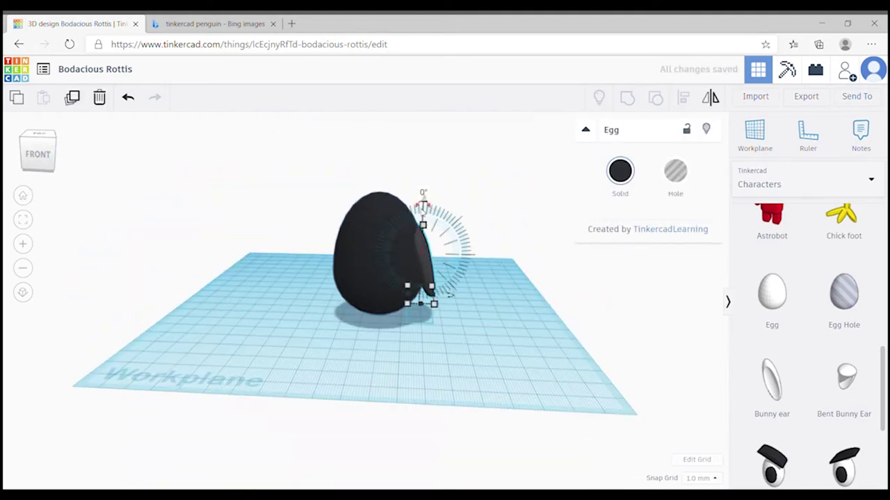
drag(429, 203, 426, 213)
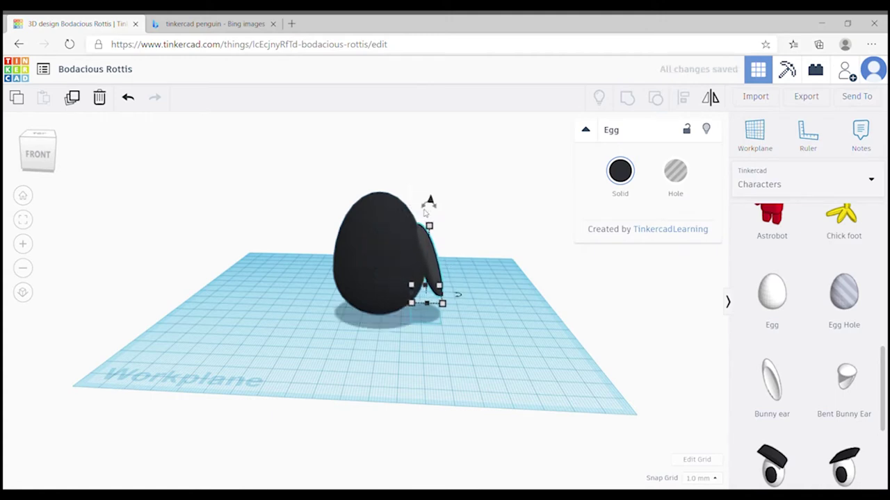
click(478, 368)
click(431, 281)
- Duplicate the flipper, tilt the copy about 36°, and tuck it against the body's left side
click(73, 98)
key(Left)
key(Left)
key(Left)
key(Left)
key(Left)
key(Left)
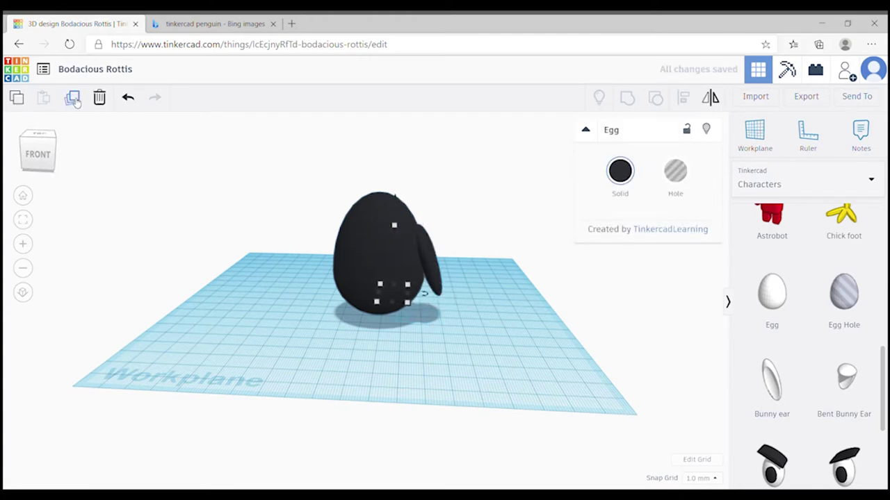
key(Left)
key(Left)
key(Left)
key(Left)
key(Left)
key(Left)
key(Left)
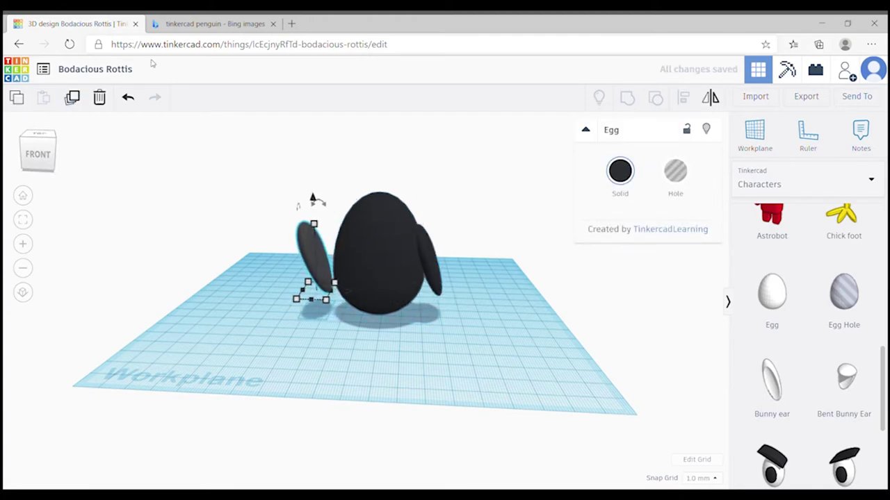
drag(314, 200, 352, 216)
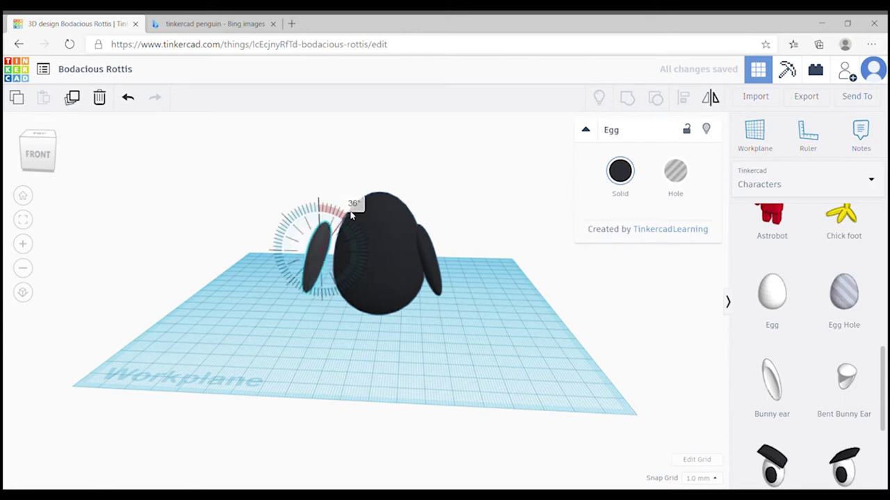
key(Right)
key(Right)
key(Right)
key(Right)
key(Right)
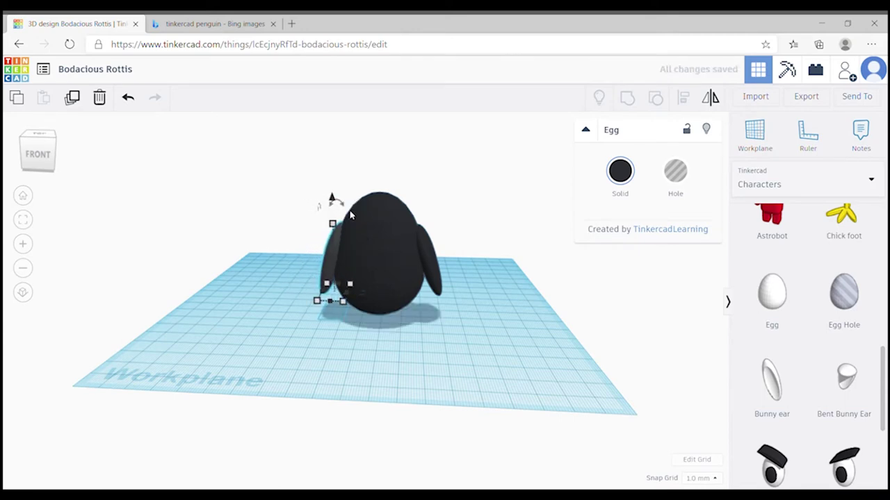
key(Right)
drag(333, 199, 342, 210)
click(374, 396)
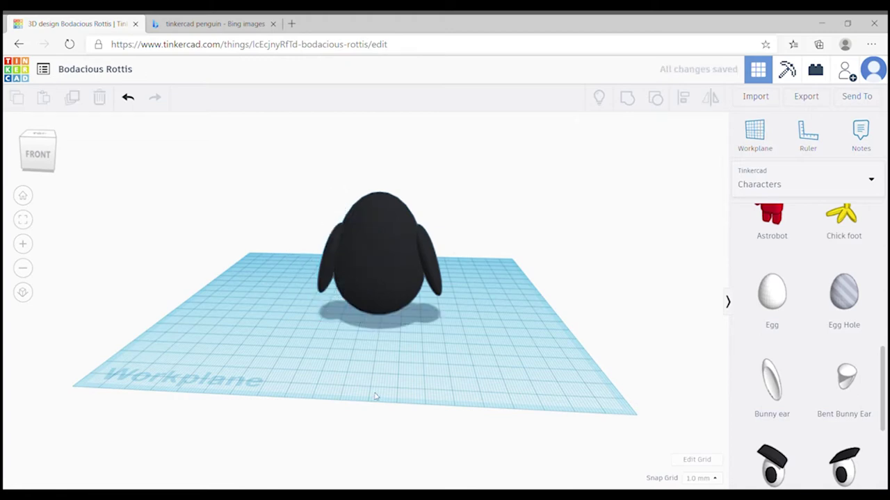
click(39, 152)
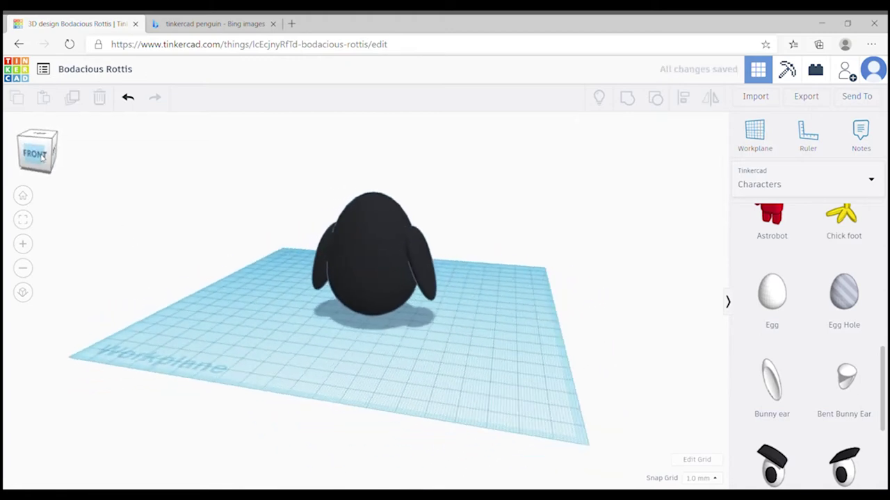
- Switch the shape library to Basic Shapes
drag(41, 154, 44, 156)
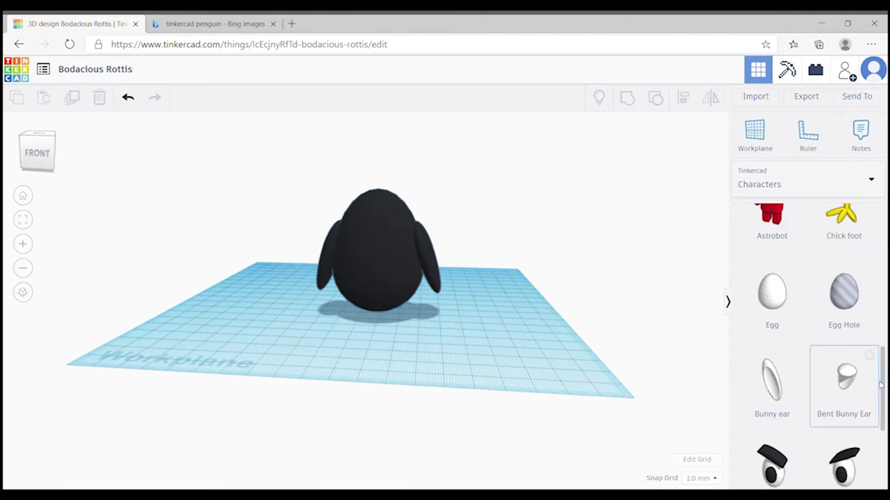
drag(884, 378, 882, 237)
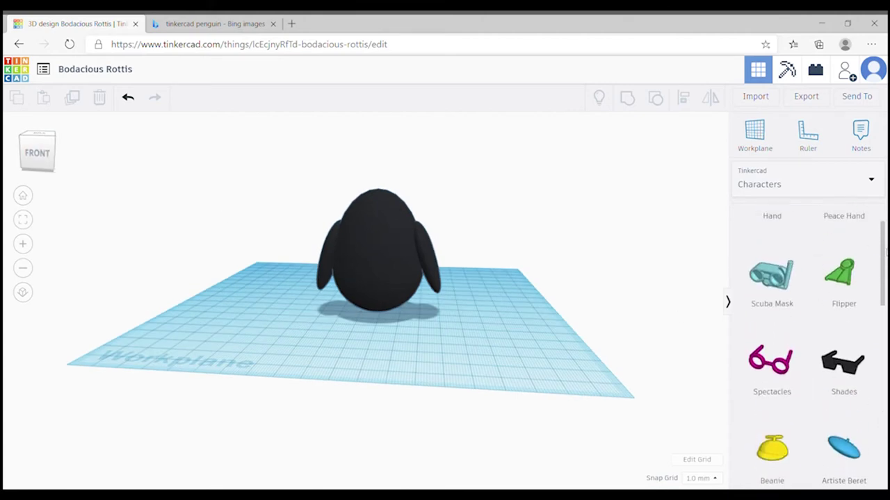
click(850, 184)
click(782, 187)
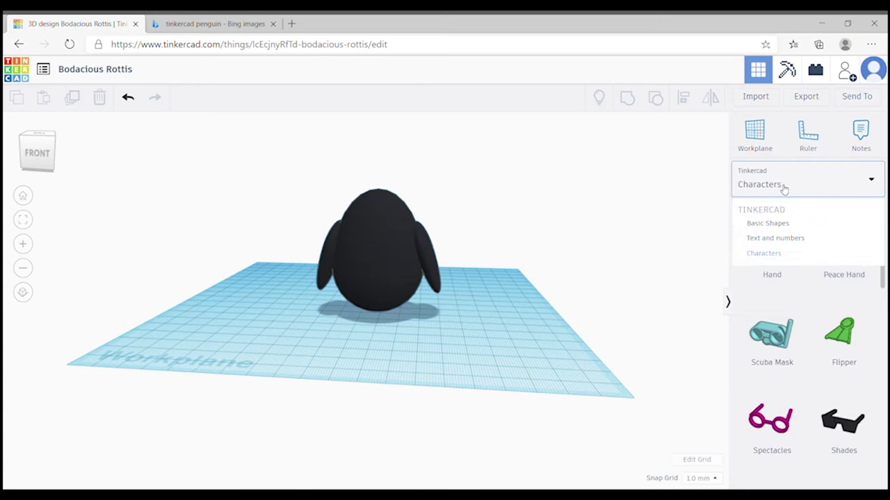
click(781, 227)
drag(883, 278, 883, 410)
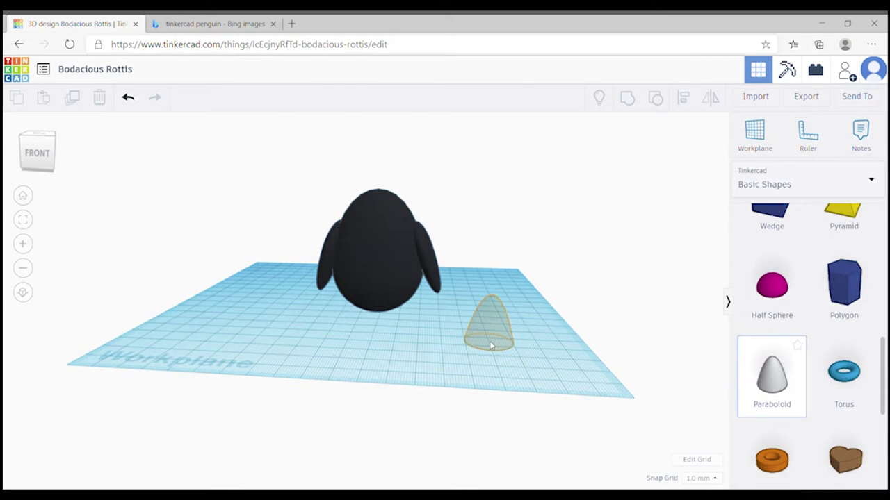
- Place a Paraboloid on the workplane beside the penguin and zoom in on it
drag(754, 367, 487, 306)
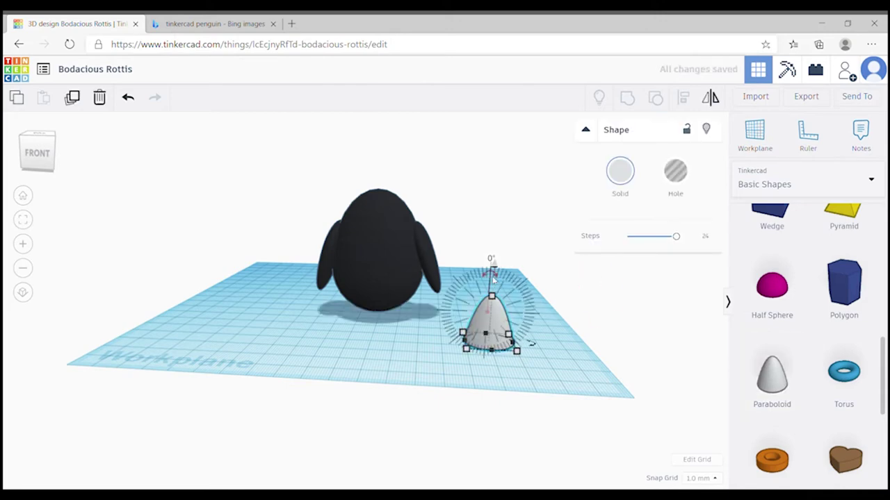
click(490, 330)
scroll(489, 332, down, 4)
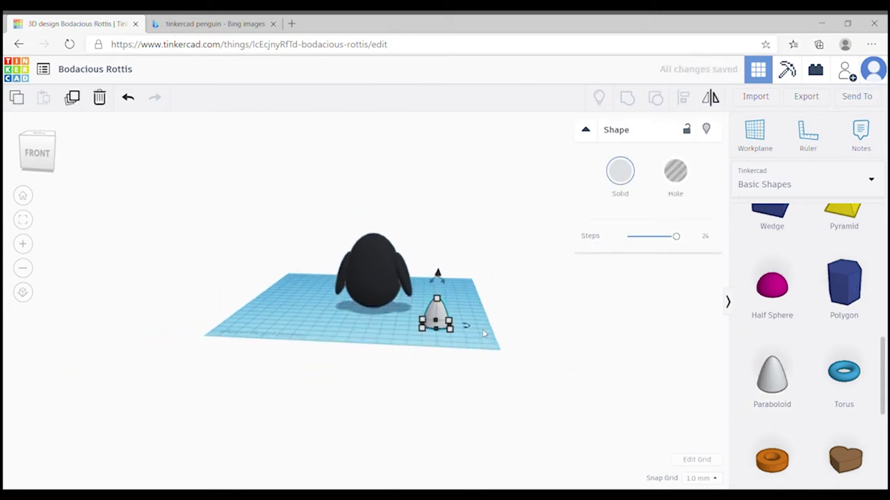
scroll(480, 331, up, 3)
scroll(504, 336, down, 3)
click(38, 137)
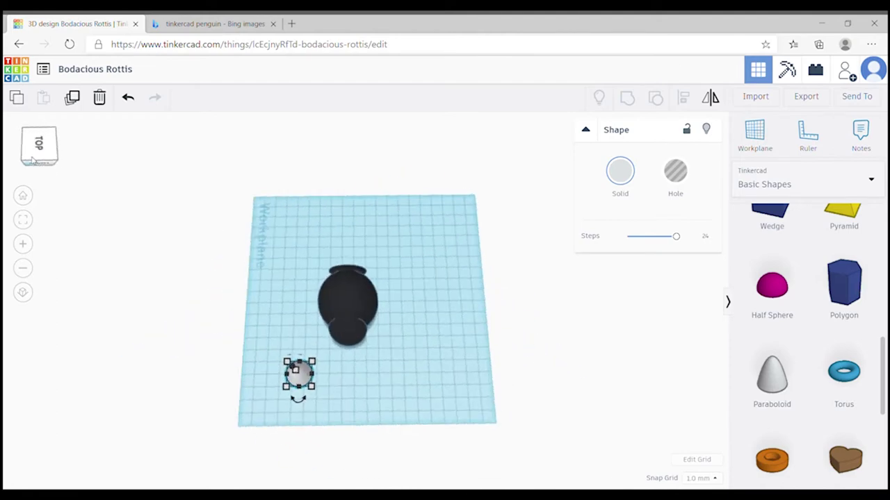
click(55, 165)
click(23, 244)
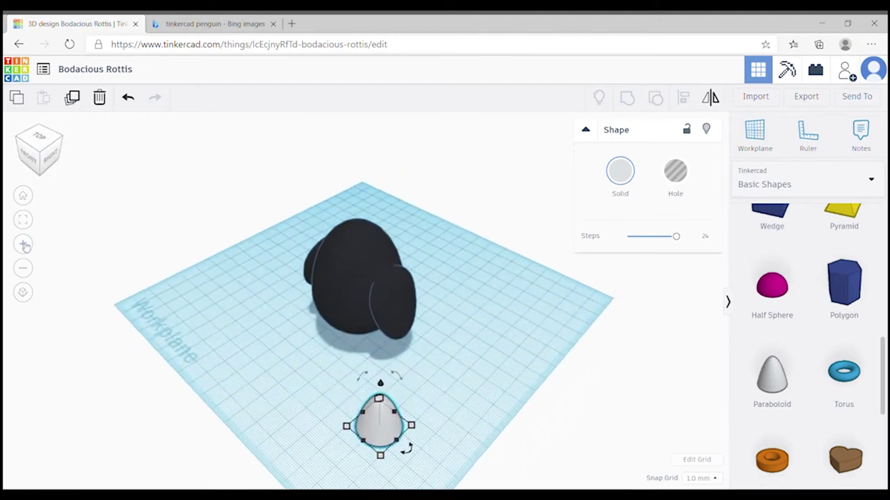
click(23, 244)
click(23, 220)
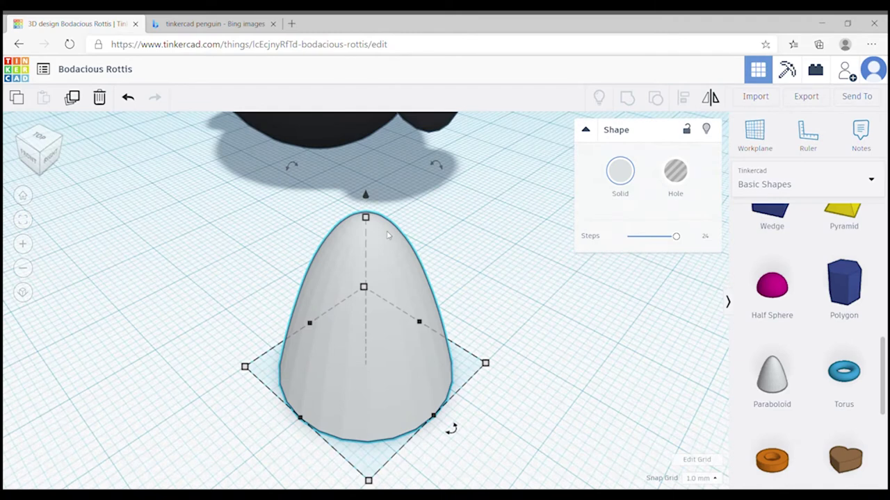
- Turn the paraboloid 90° onto its side and colour it orange
drag(292, 165, 205, 266)
drag(187, 306, 186, 326)
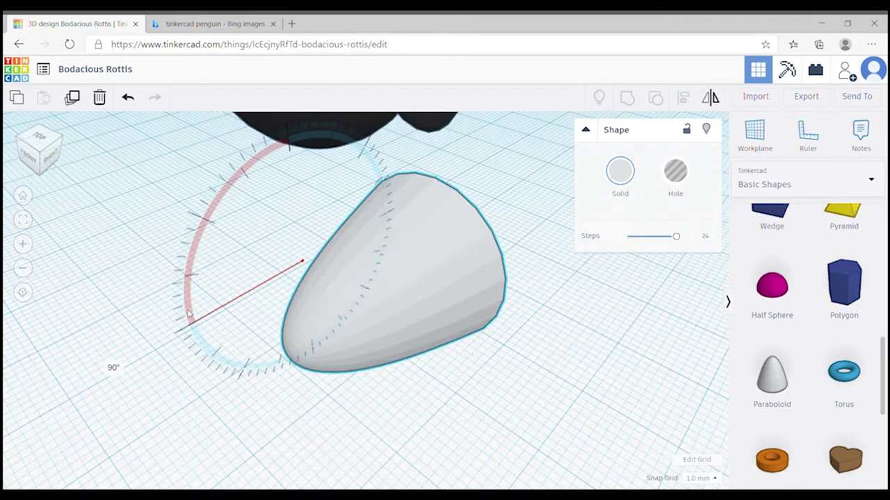
click(620, 171)
click(614, 285)
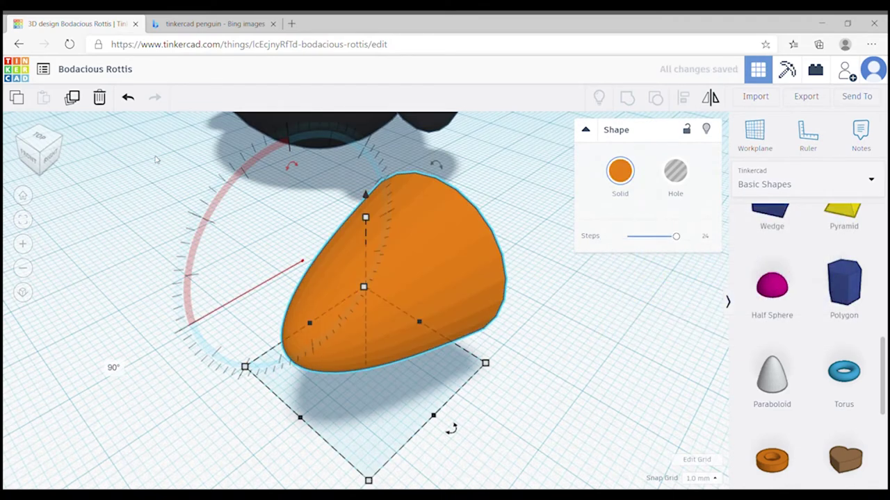
click(24, 198)
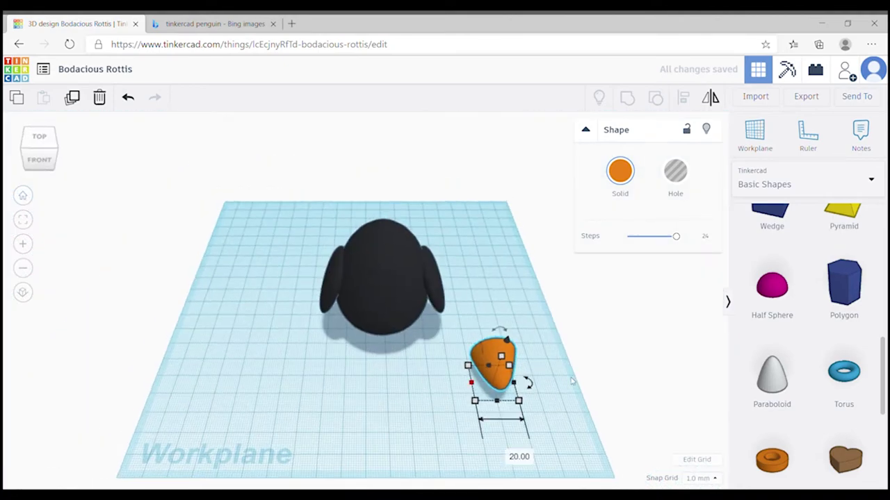
- Shrink the paraboloid from 20 to 12 and centre it on the body's middle line
mouse_move(518, 401)
mouse_down()
mouse_move(397, 318)
mouse_move(383, 351)
mouse_up()
shift+click(384, 301)
click(683, 103)
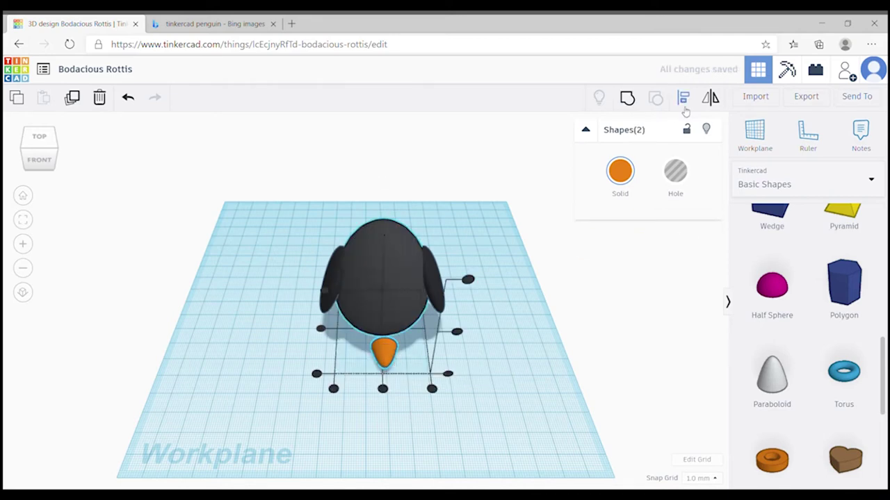
click(383, 389)
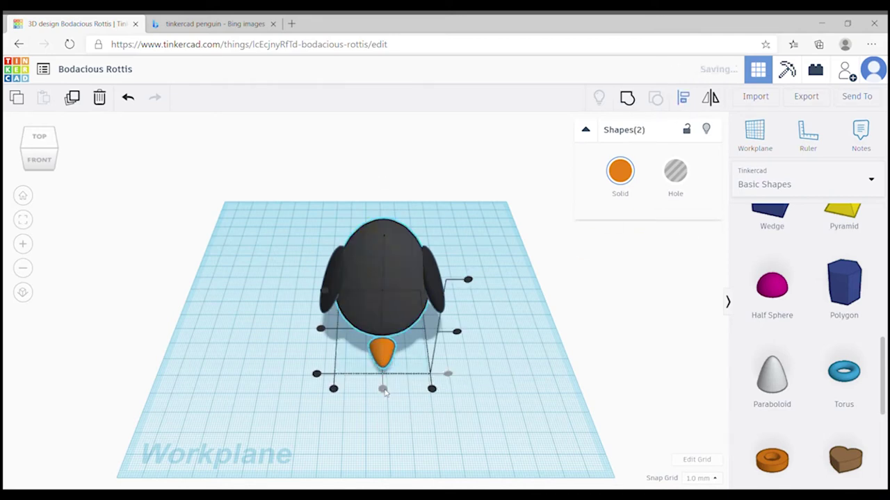
click(391, 428)
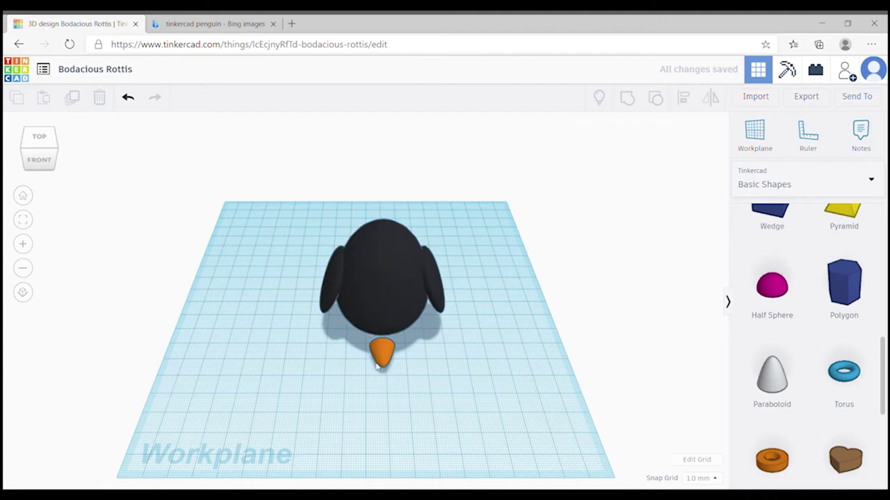
- Move the nose onto the penguin's front, shrink it to 8, and re-centre it on the body
click(381, 354)
drag(381, 353, 394, 263)
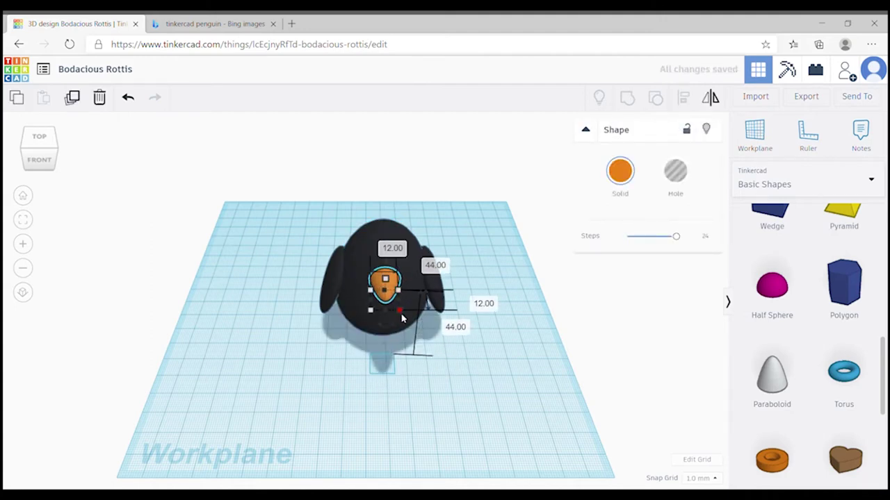
drag(402, 315, 390, 299)
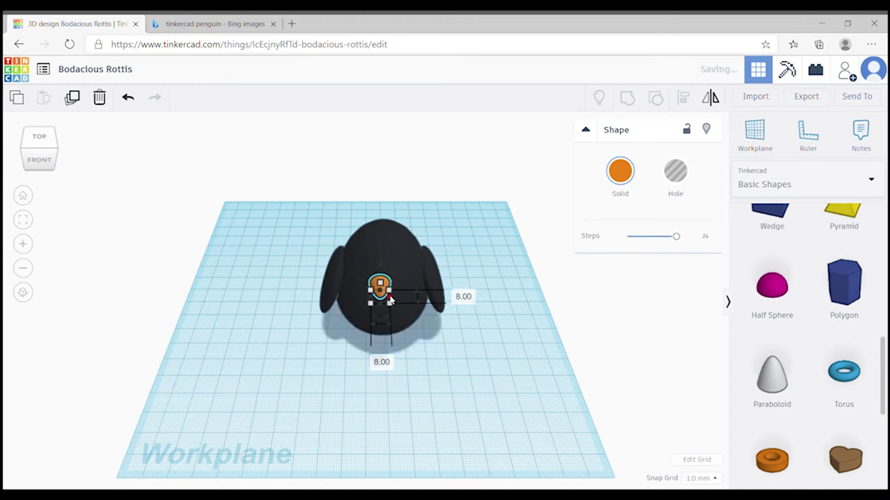
shift+click(401, 260)
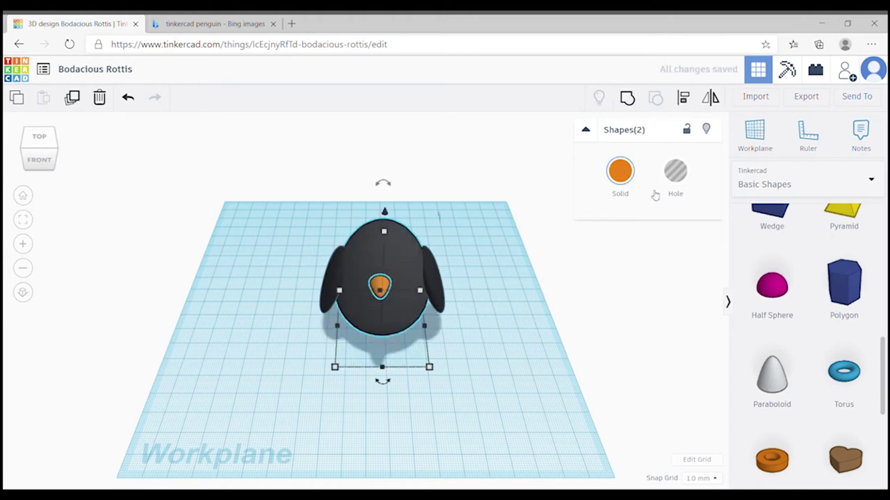
click(684, 97)
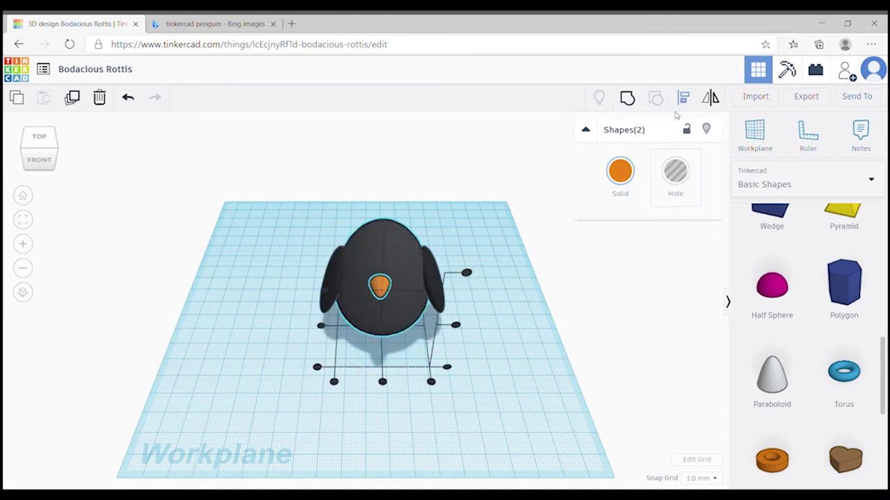
click(684, 103)
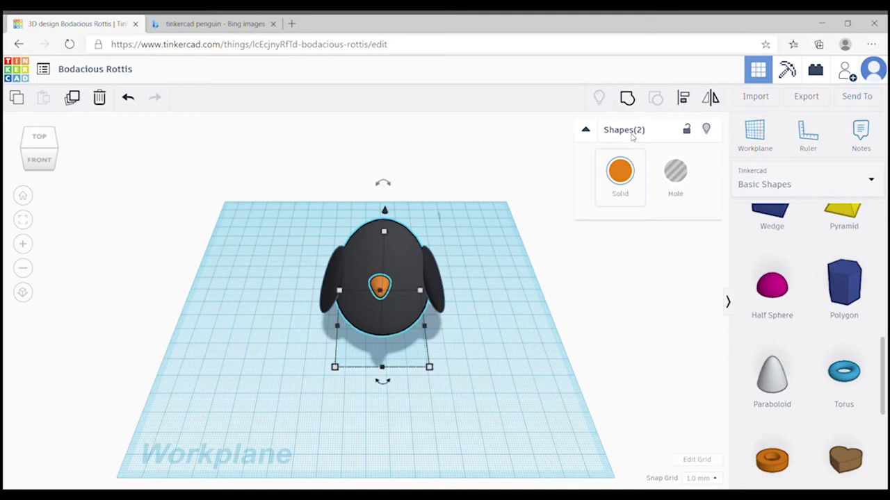
click(683, 97)
click(383, 382)
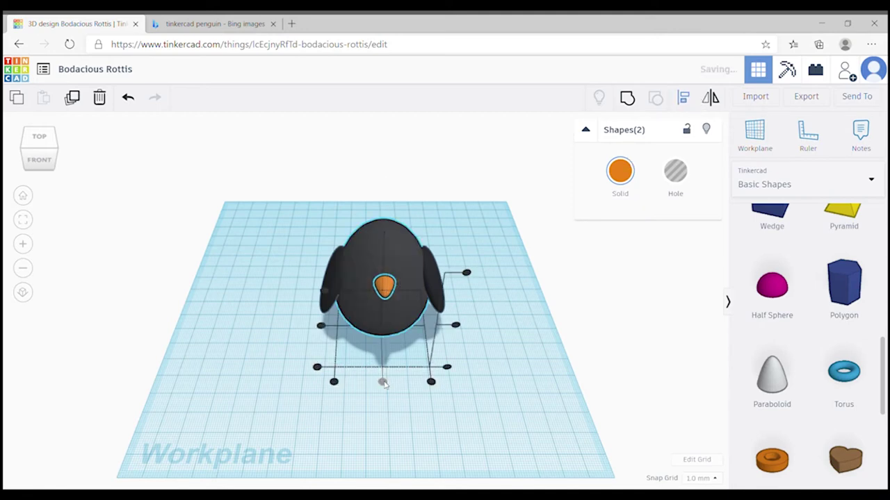
click(202, 404)
- Move the orange nose back against the body and slightly adjust its tilt
drag(43, 159, 98, 164)
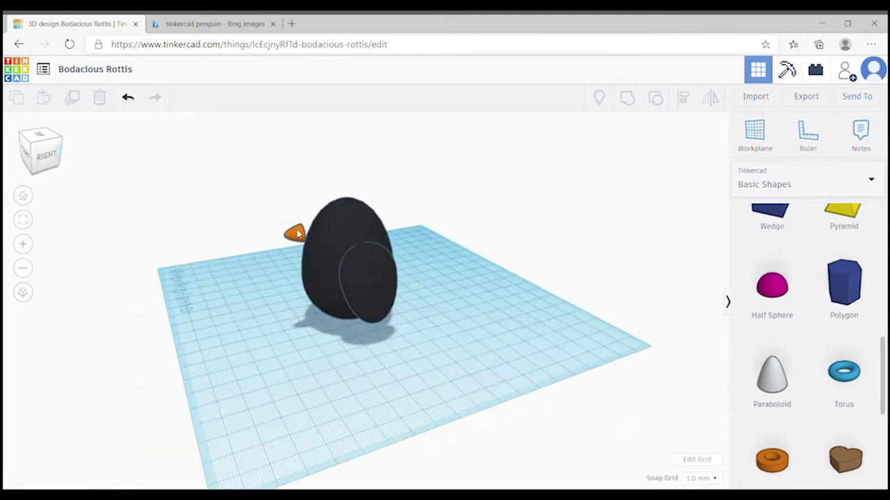
drag(298, 234, 306, 237)
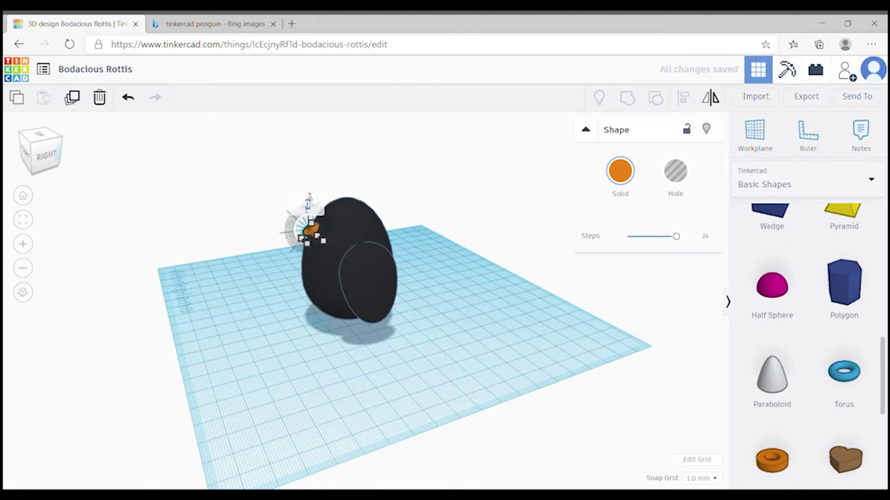
click(294, 232)
click(308, 238)
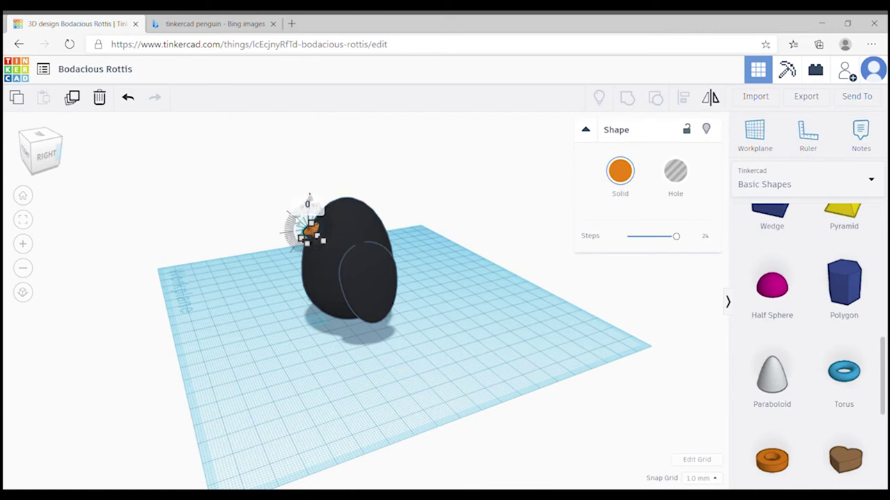
click(24, 244)
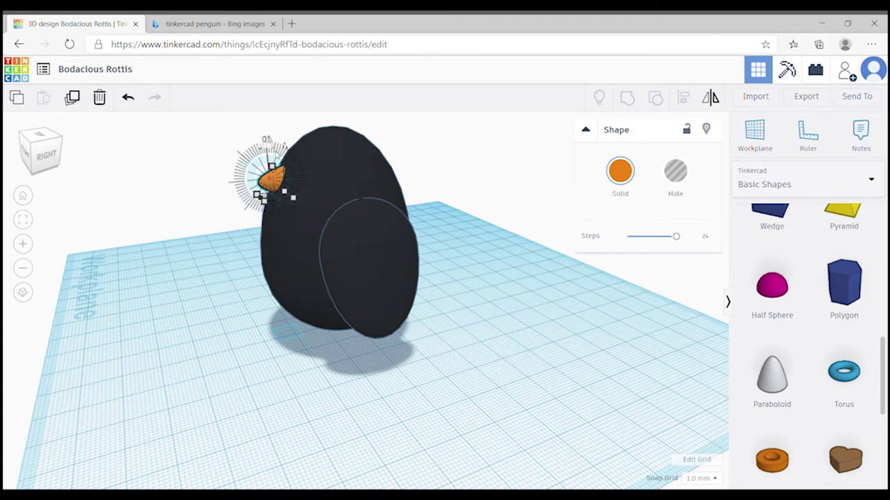
drag(282, 147, 298, 159)
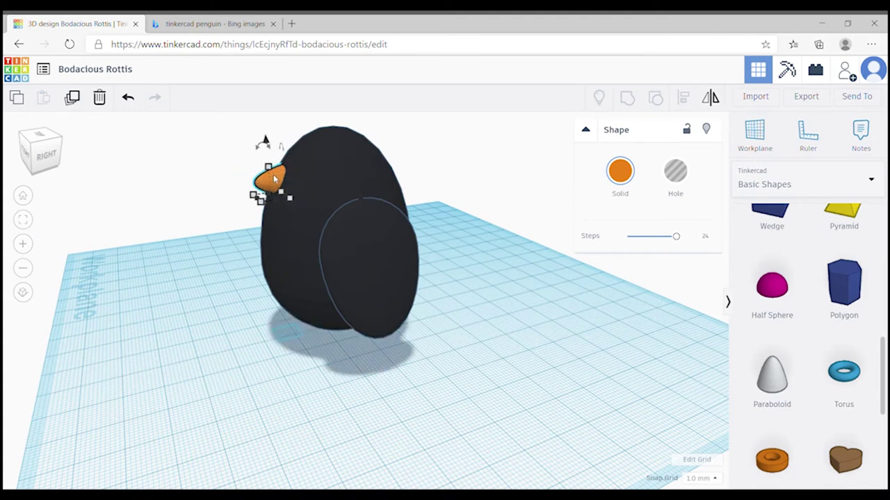
key(Left)
click(251, 160)
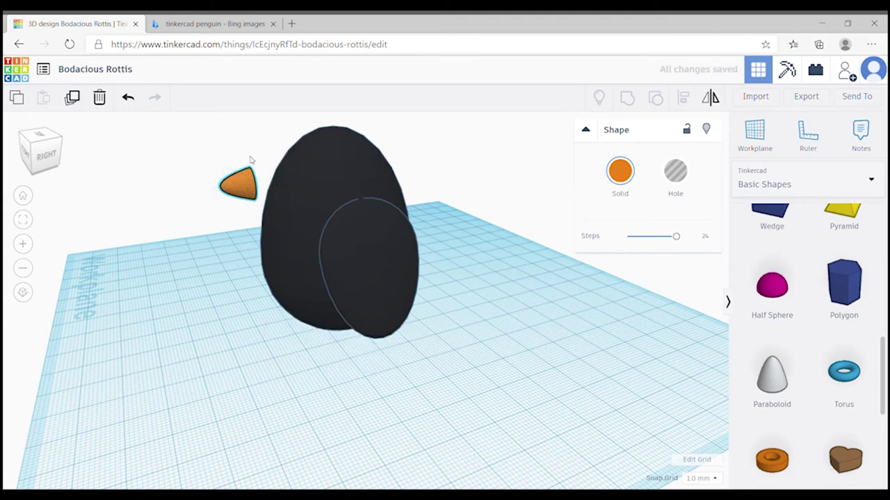
click(243, 180)
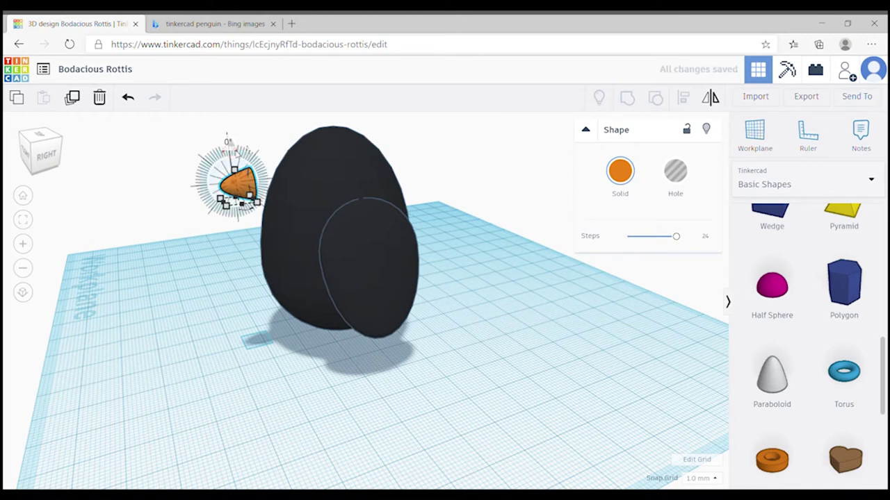
click(252, 160)
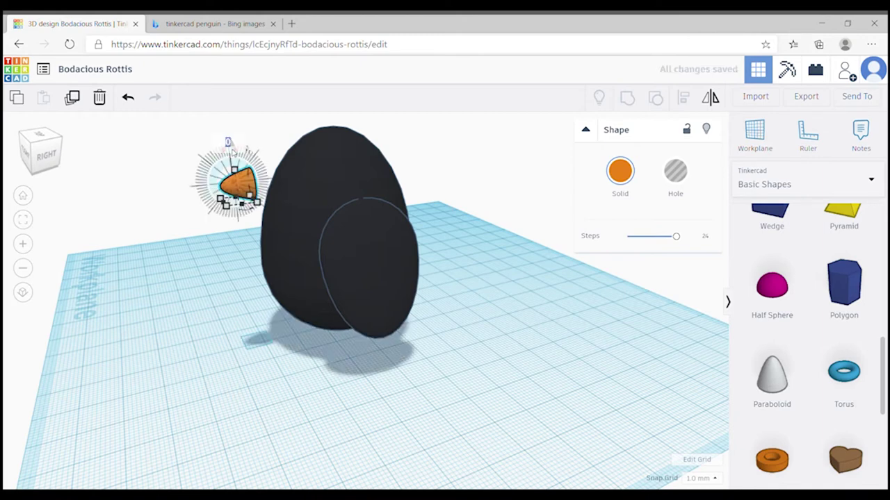
click(250, 175)
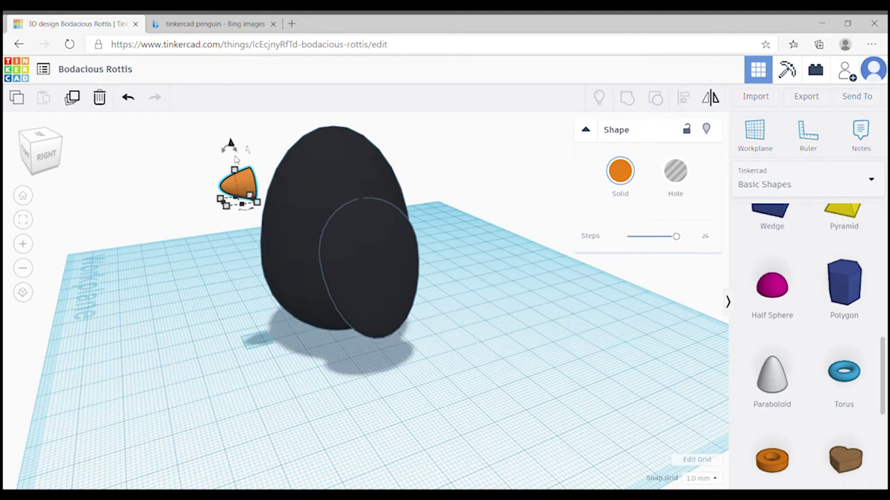
- Try enlarging the nose from 8 to 14 and moving it, then undo and redo
mouse_move(221, 202)
drag(225, 203, 202, 207)
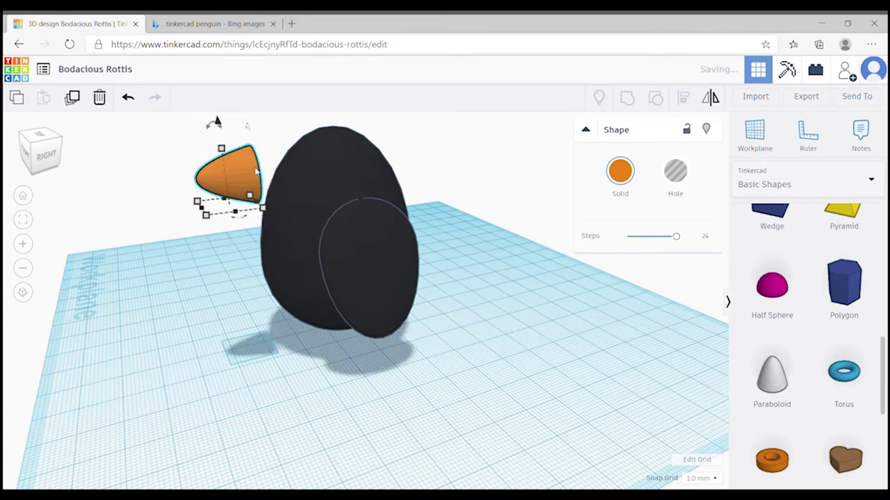
drag(255, 173, 262, 188)
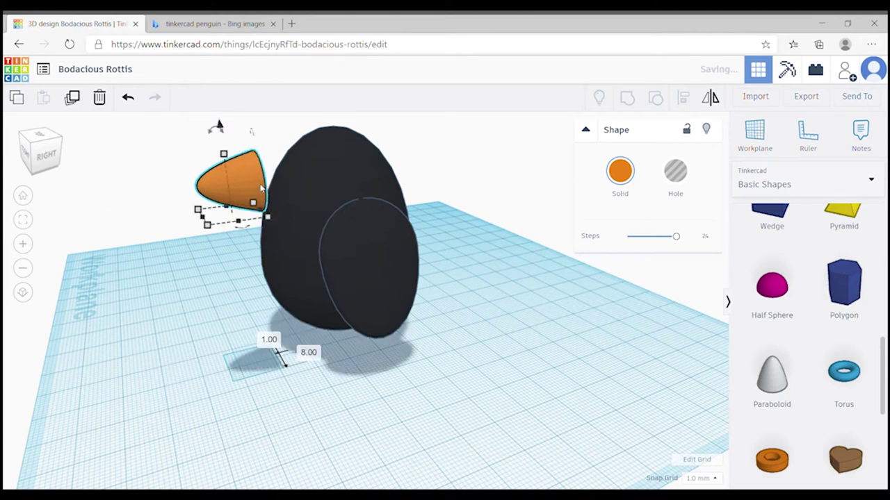
click(143, 98)
click(143, 98)
key(ctrl+y)
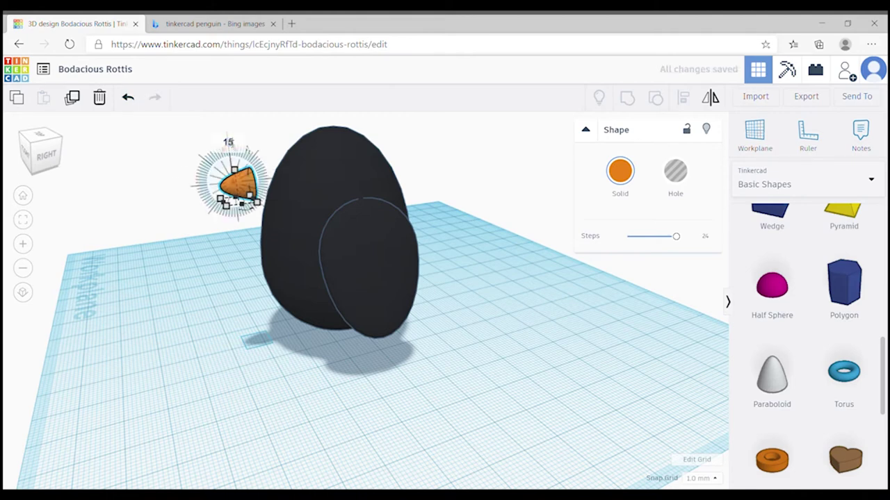
- Rotate the beak to 15°, nudge it and lower it onto the face, raised to 41.00
drag(229, 144, 230, 137)
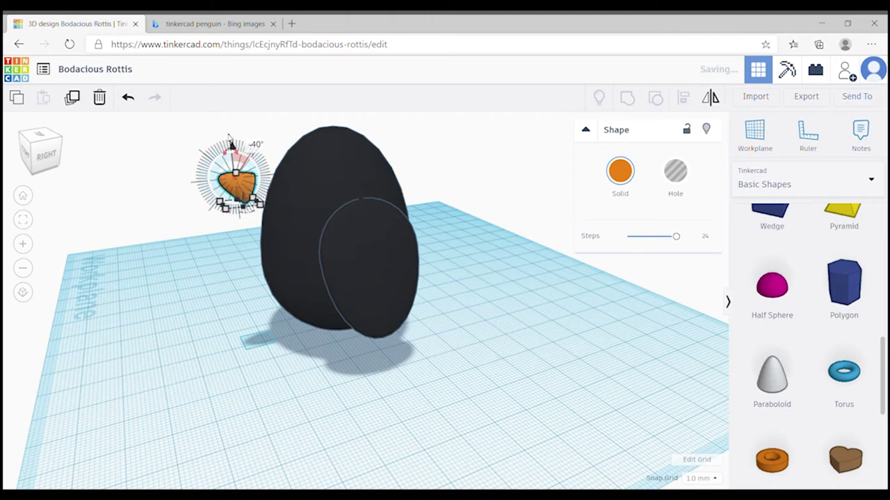
key(Right)
key(Right)
key(Right)
key(Right)
key(Right)
key(Left)
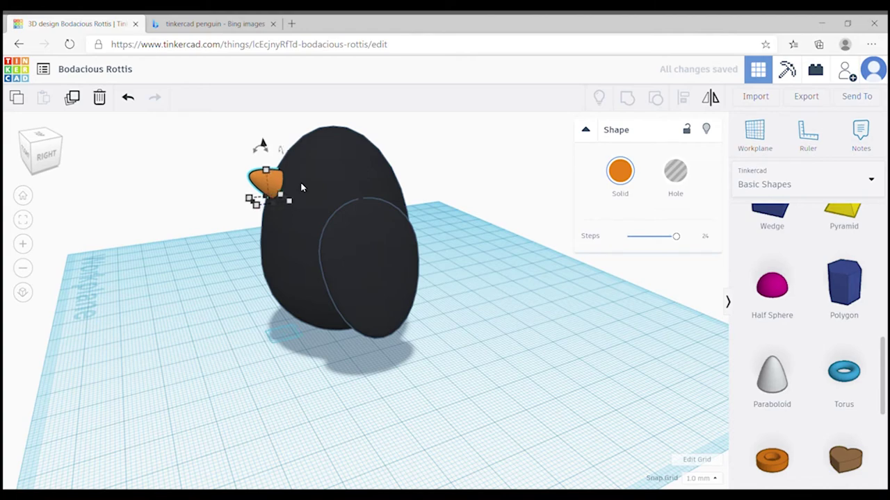
key(Left)
key(Left)
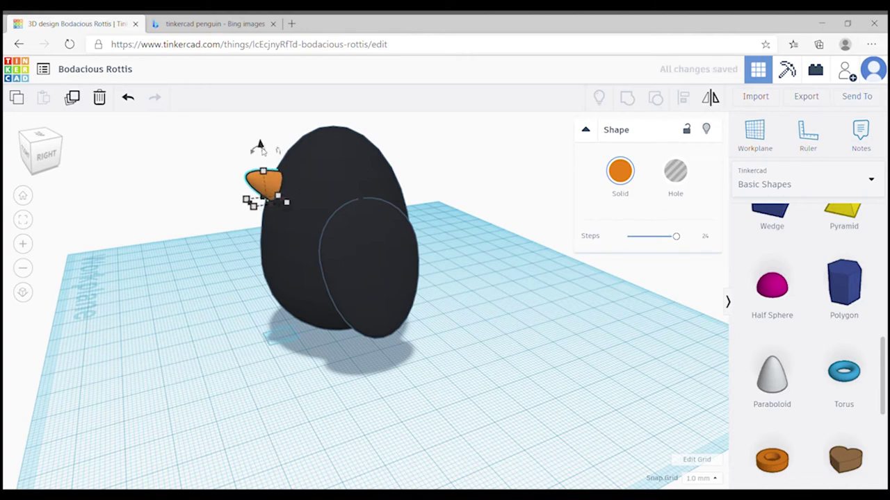
drag(262, 149, 263, 157)
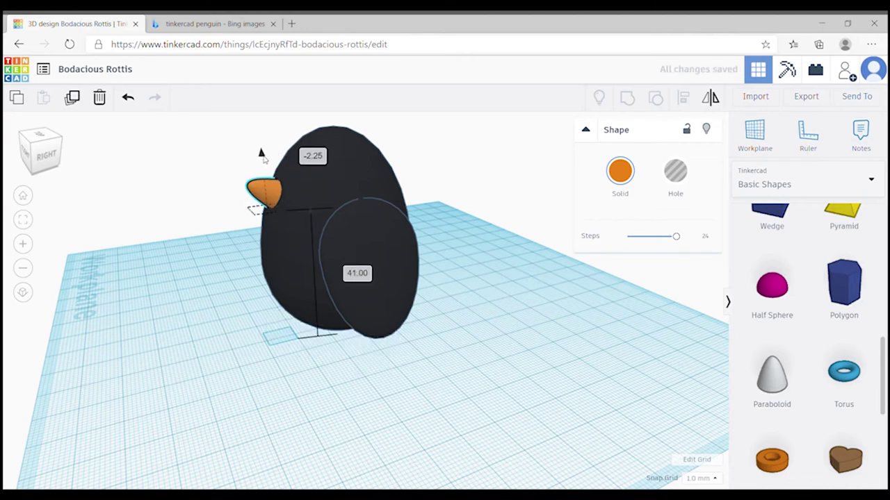
click(54, 164)
click(130, 227)
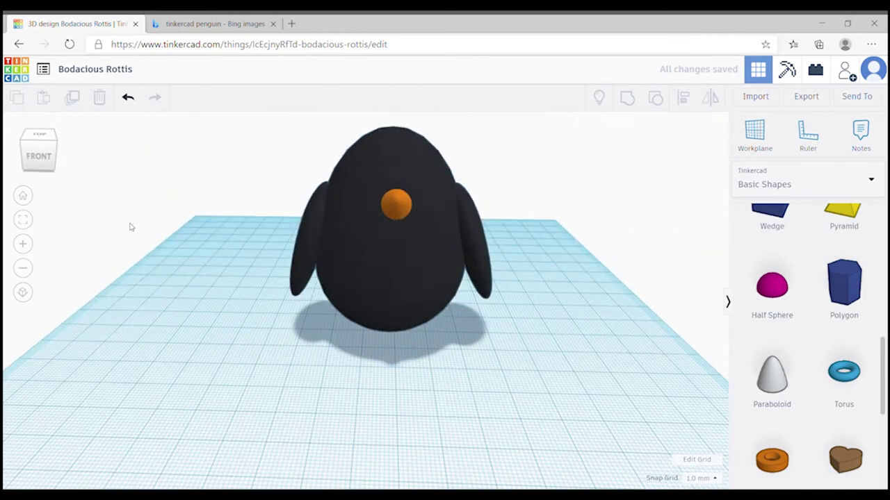
click(36, 159)
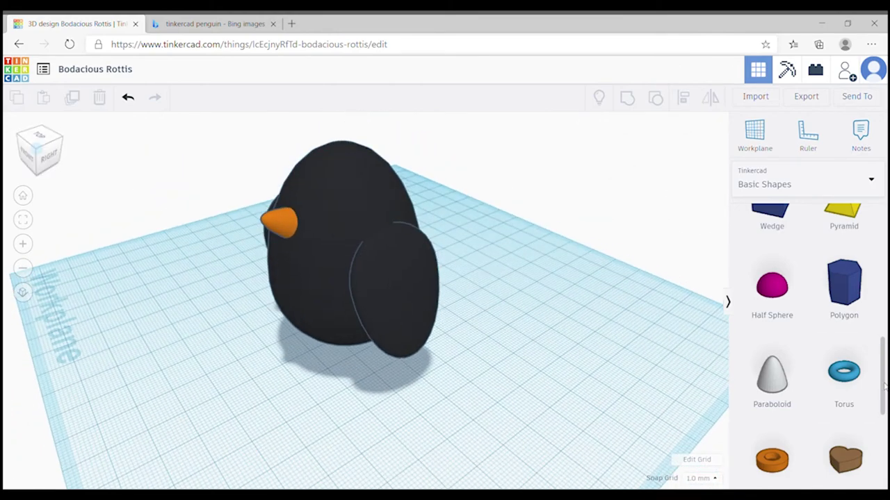
drag(884, 387, 883, 276)
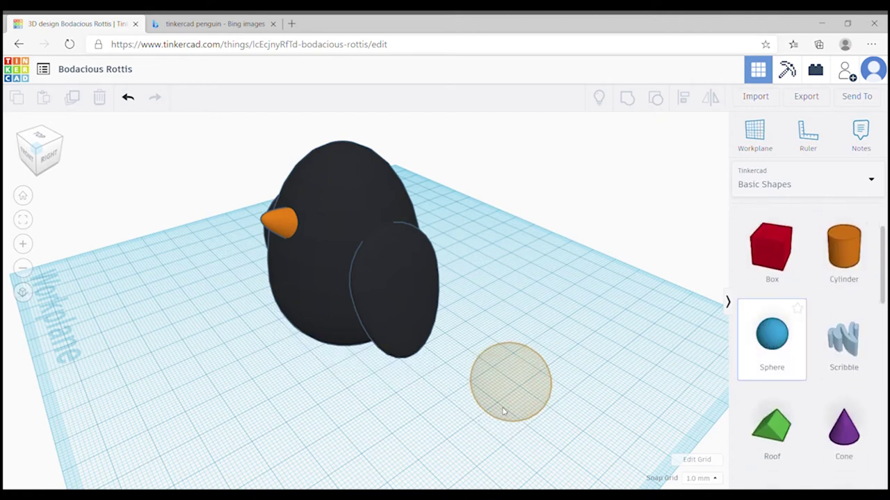
- Place a sphere beside the penguin and colour it white
click(503, 412)
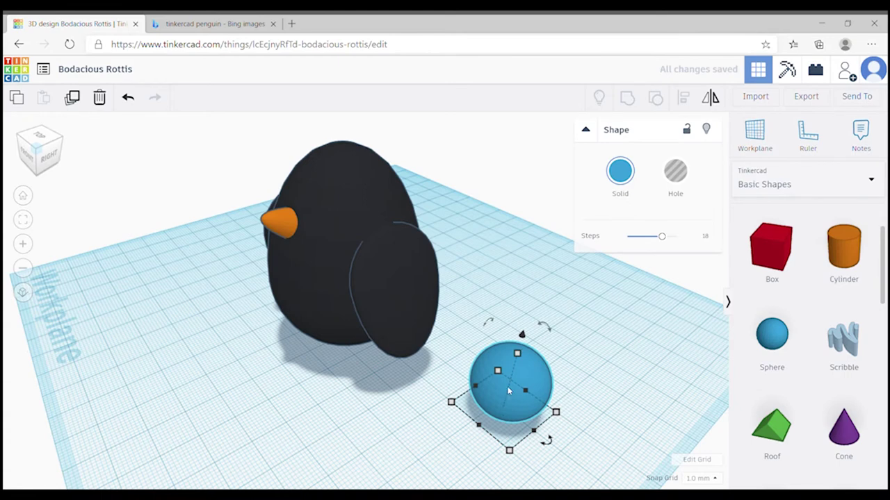
click(624, 172)
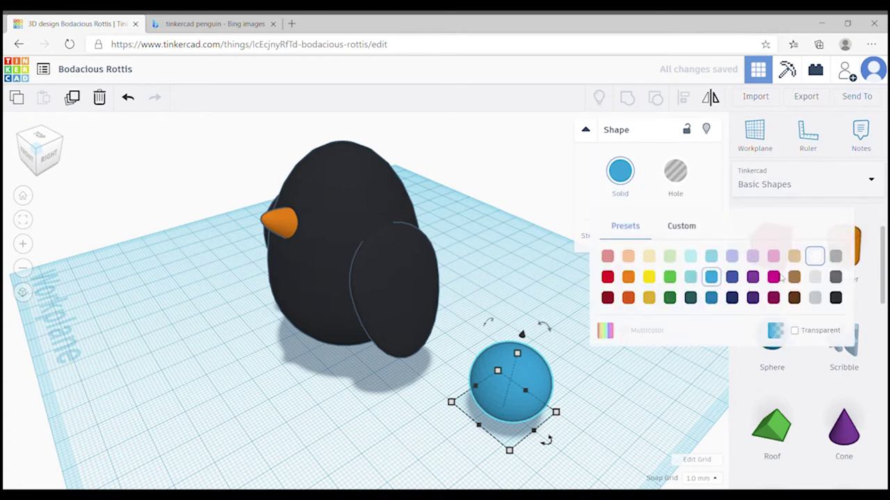
click(813, 258)
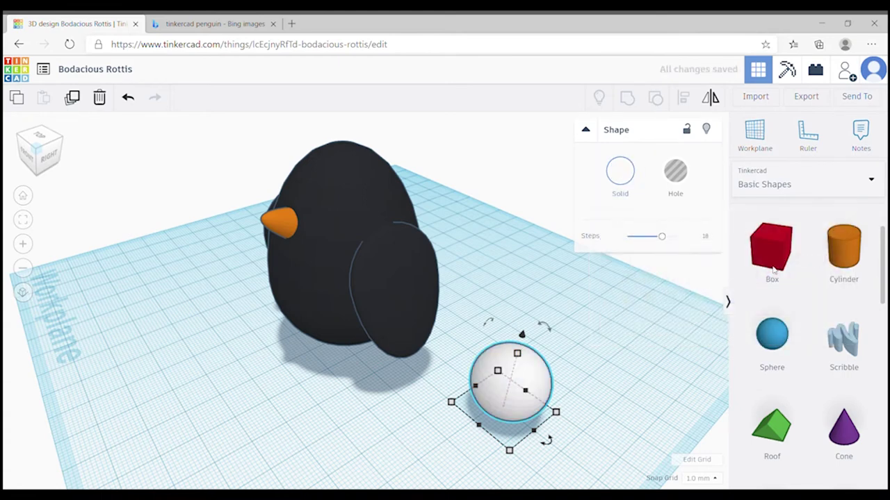
click(657, 363)
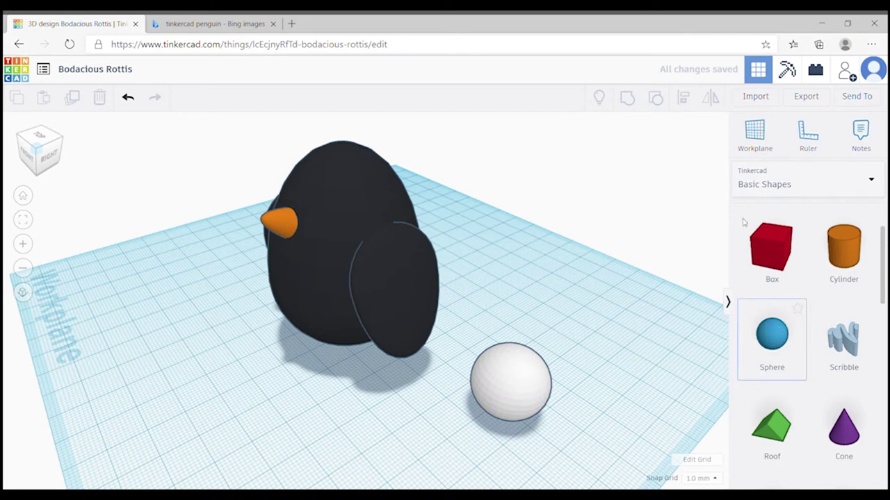
- Add a second sphere, colour it black, and scale it to 13 inside the white sphere's front
drag(772, 335, 598, 320)
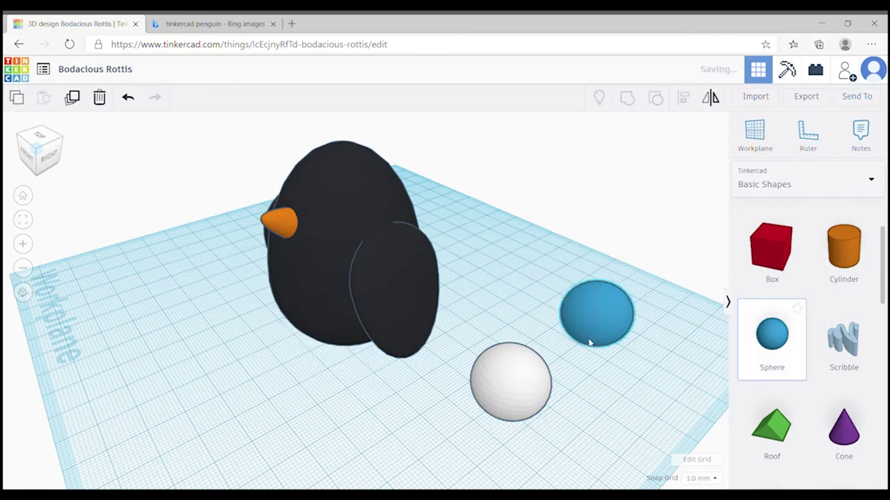
click(621, 174)
click(837, 297)
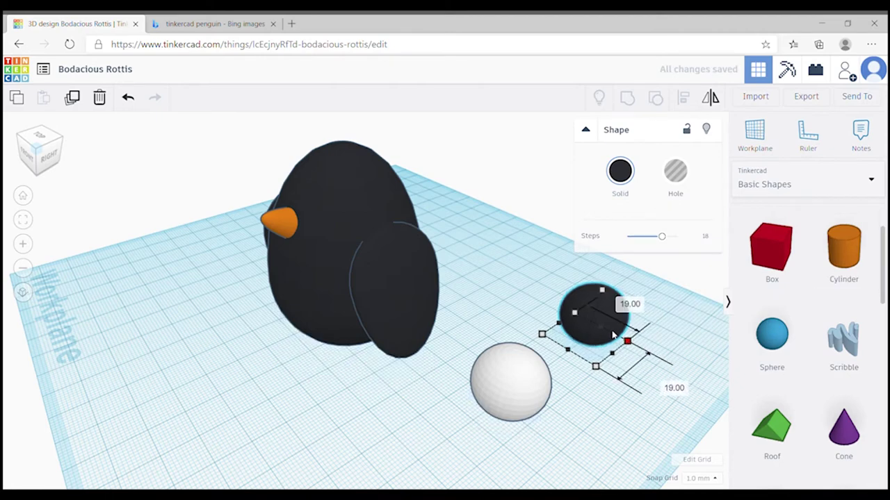
shift+drag(632, 343, 655, 344)
drag(594, 317, 526, 282)
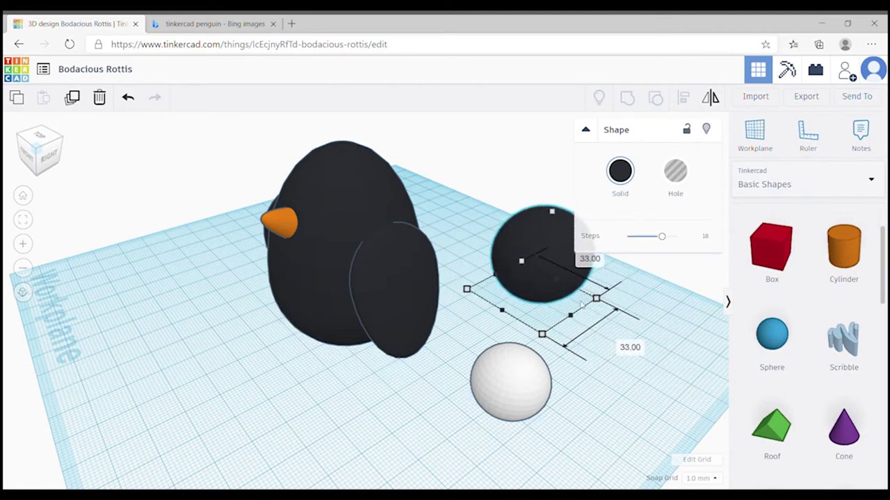
mouse_move(485, 300)
shift+mouse_down()
mouse_move(560, 291)
mouse_move(502, 409)
mouse_move(491, 402)
shift+mouse_up()
- Sink the black pupil deeper into the white eyeball sphere
click(22, 221)
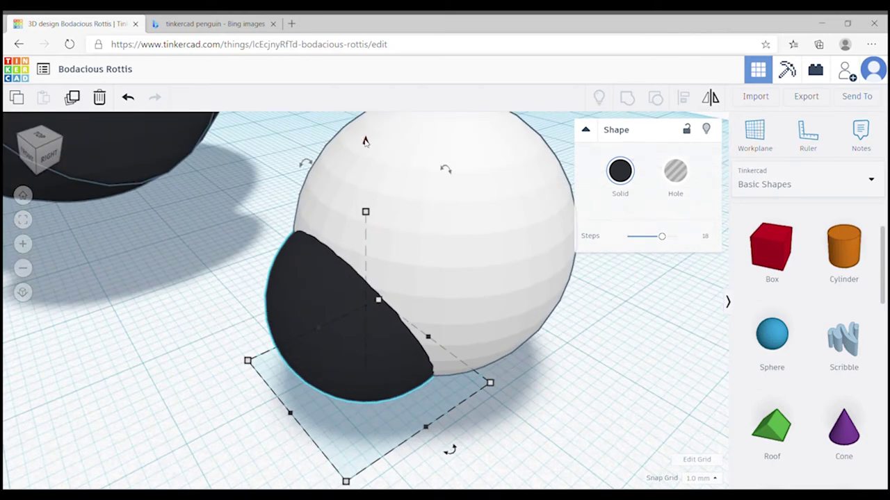
mouse_move(365, 142)
mouse_down()
mouse_move(366, 173)
mouse_move(372, 108)
mouse_up()
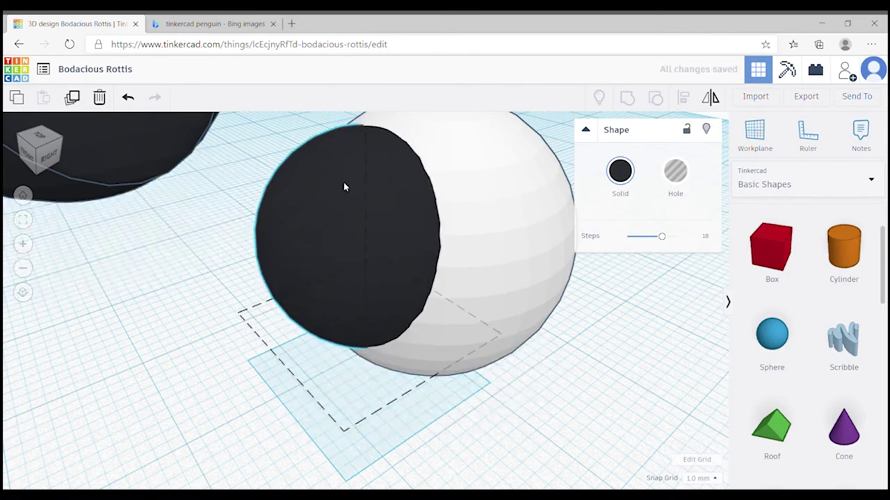
key(ctrl+z)
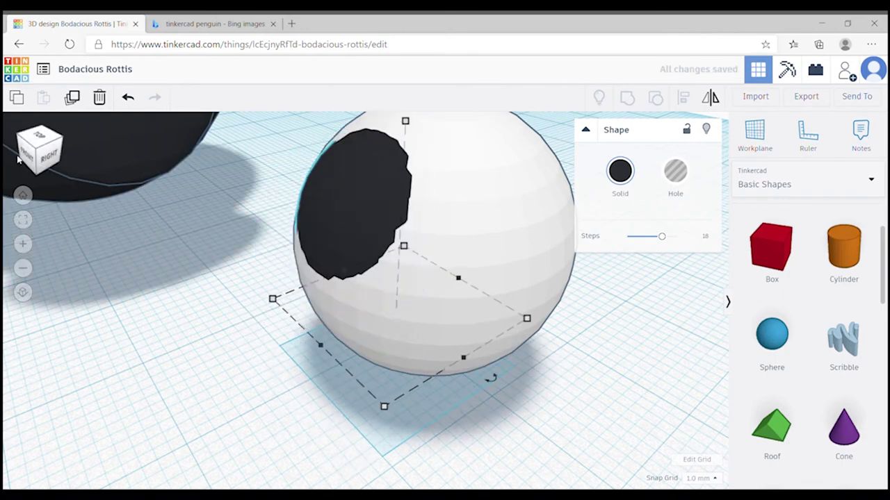
click(39, 159)
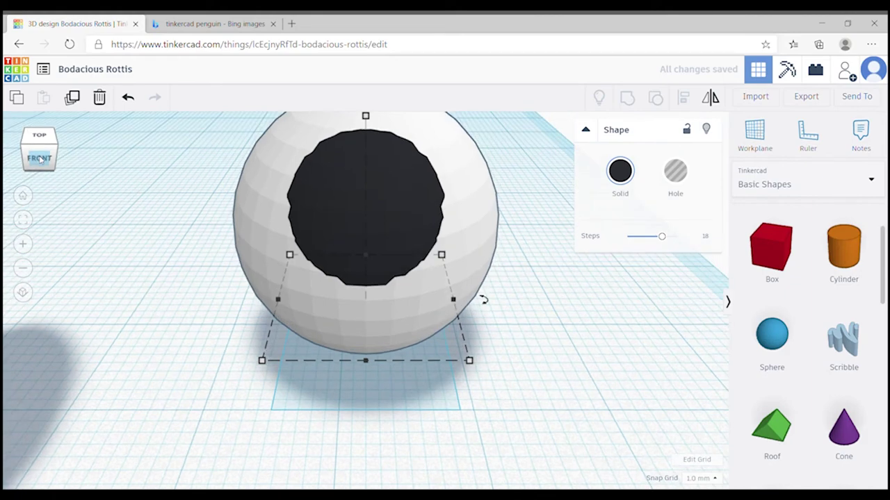
click(23, 269)
click(23, 269)
click(23, 269)
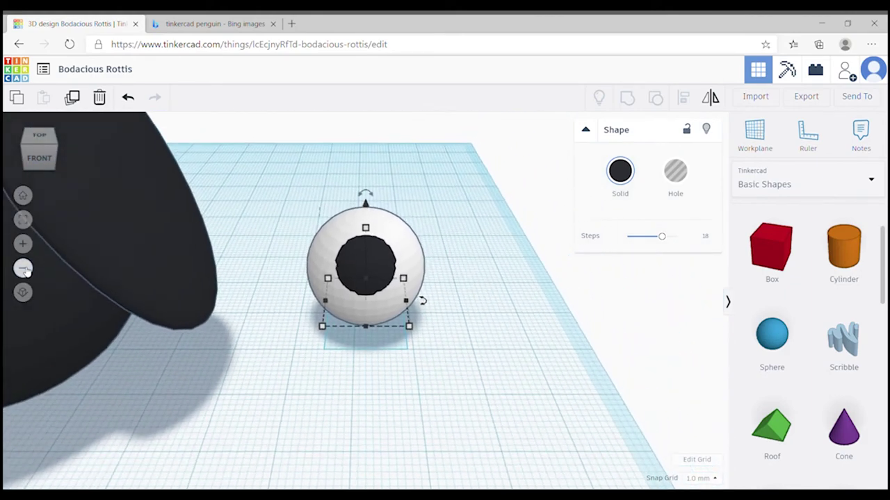
- Scale both eye spheres to 10 mm, raise them 32 mm, and shift them left onto the penguin
click(420, 237)
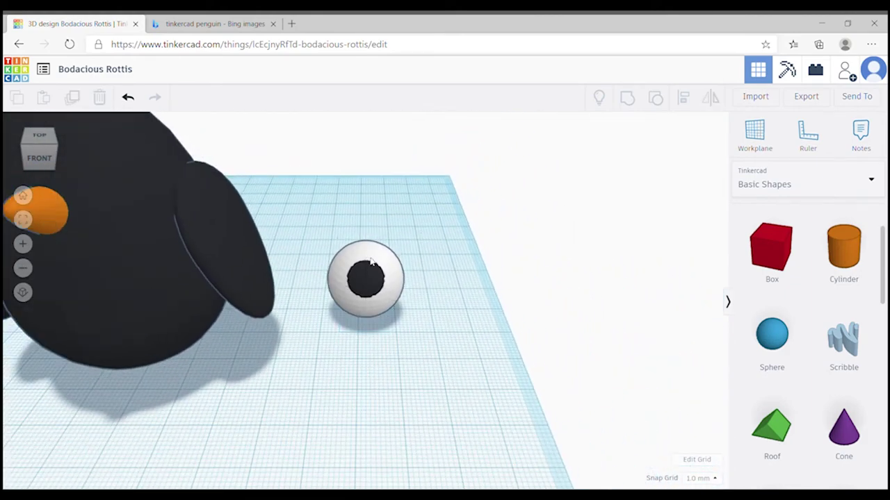
click(368, 254)
shift+click(368, 281)
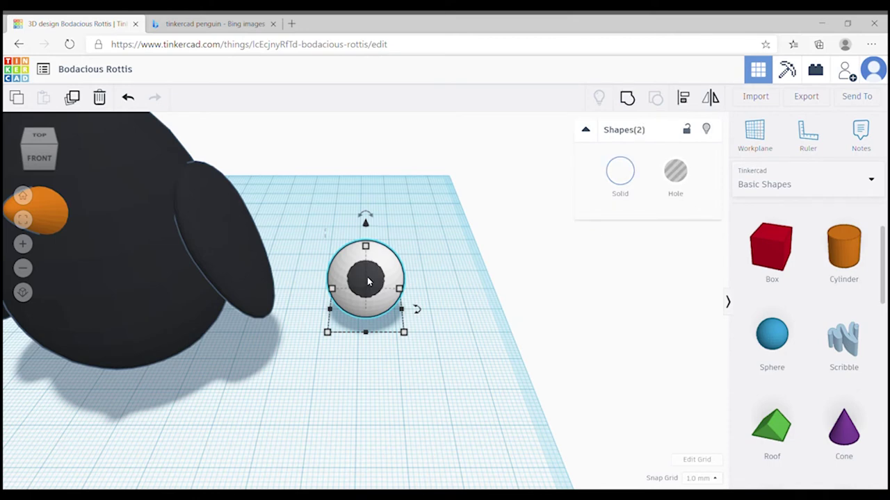
shift+drag(403, 332, 366, 309)
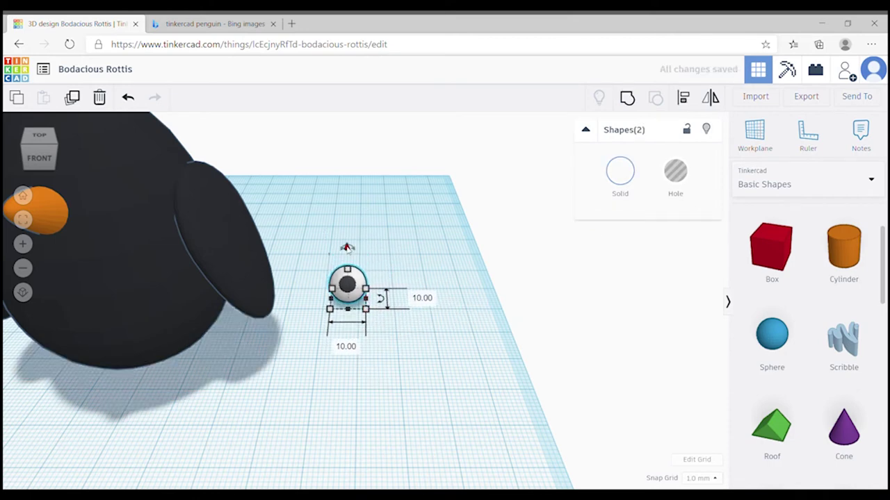
drag(347, 247, 344, 127)
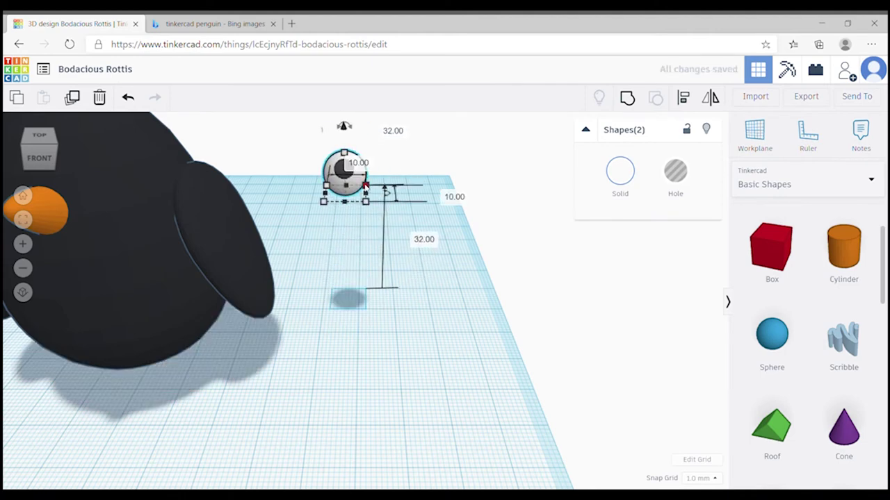
key(Left)
key(Left)
key(Left)
key(Left)
key(Left)
key(Left)
key(Left)
key(Left)
key(Left)
key(Left)
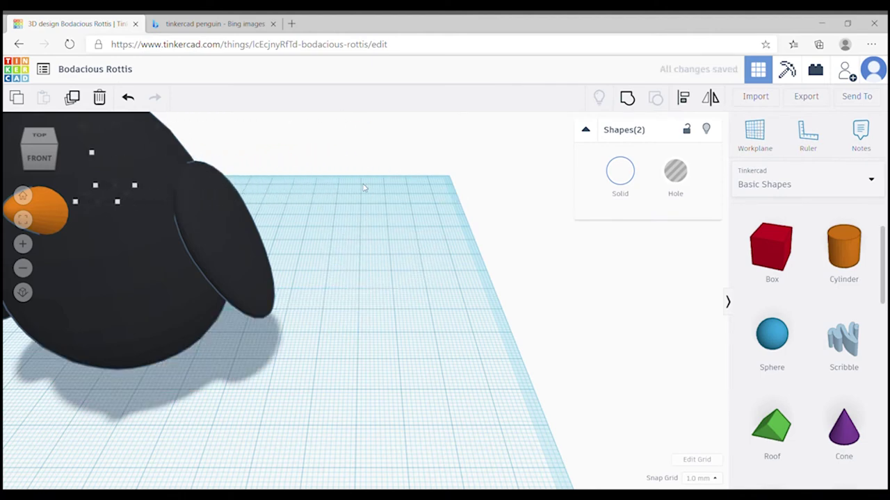
key(Left)
key(Left)
key(Left)
key(Left)
key(Left)
key(Left)
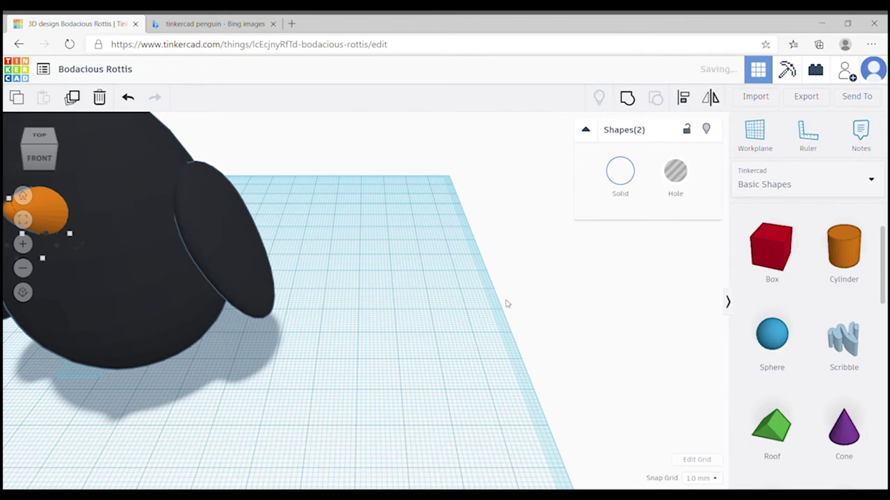
- Nudge and lift the eye sphere into place on the penguin's face
scroll(506, 303, down, 5)
key(Right)
key(Right)
key(Right)
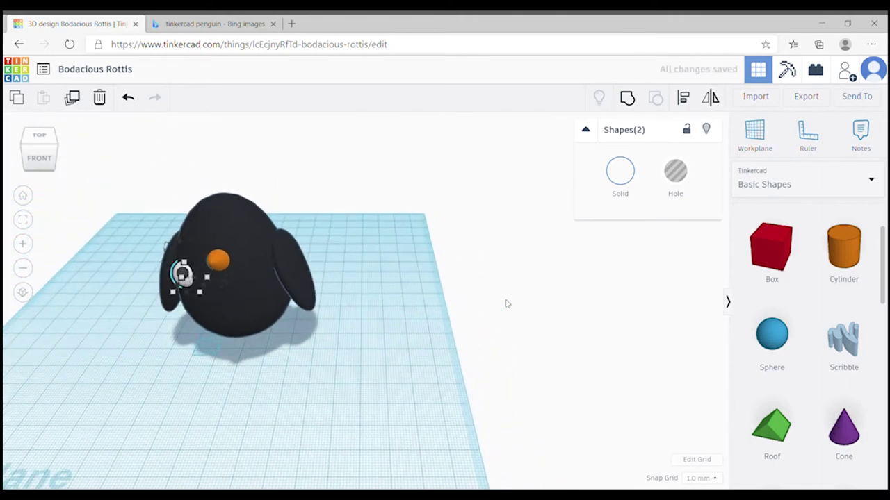
key(Down)
key(Down)
key(Down)
key(Down)
key(Down)
key(Down)
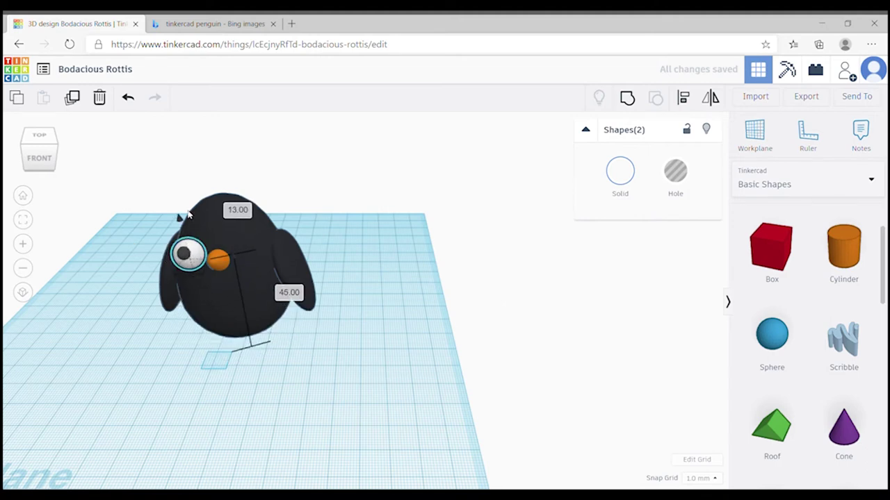
drag(189, 256, 175, 200)
drag(200, 260, 193, 253)
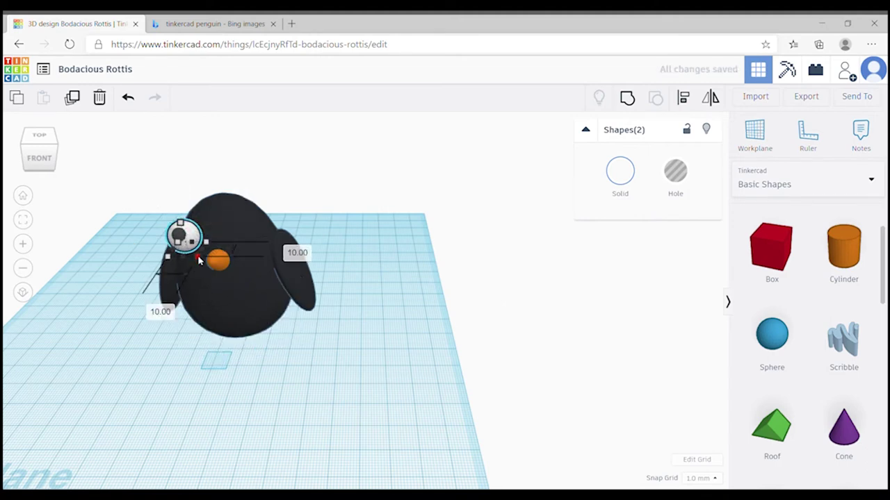
key(Right)
key(Right)
key(Right)
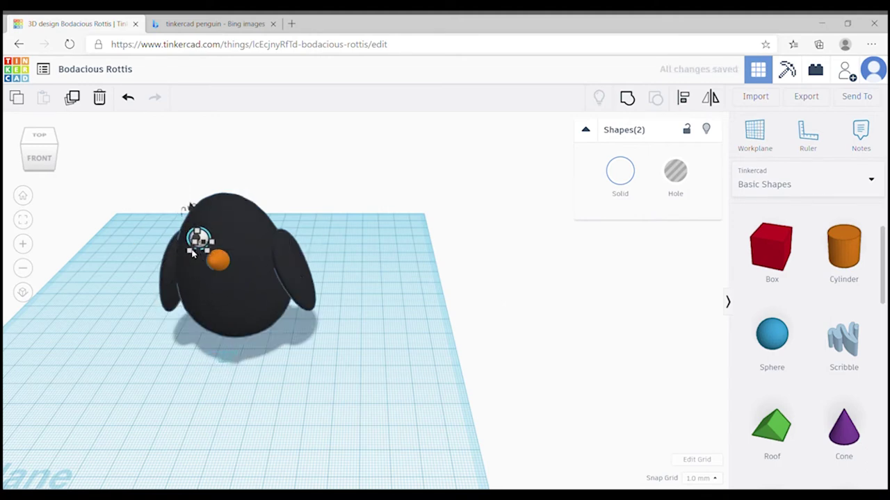
key(Right)
key(Right)
key(Up)
key(Up)
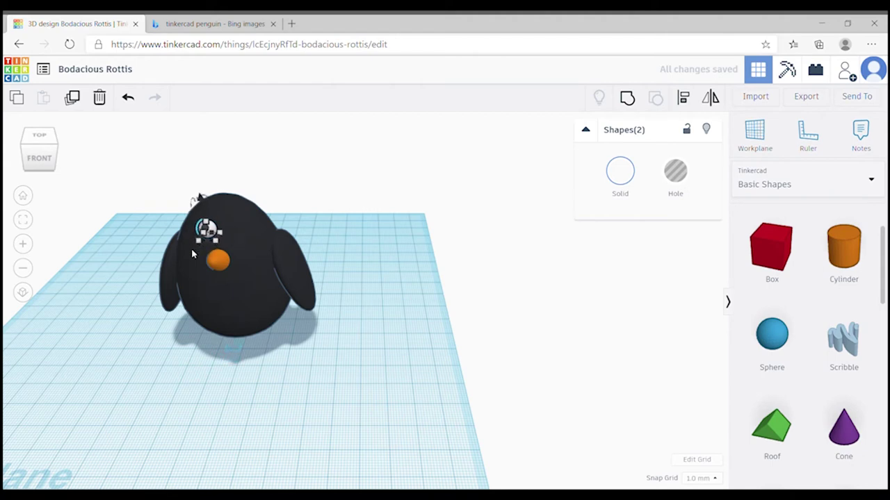
key(Up)
key(Up)
key(Up)
key(Left)
key(Left)
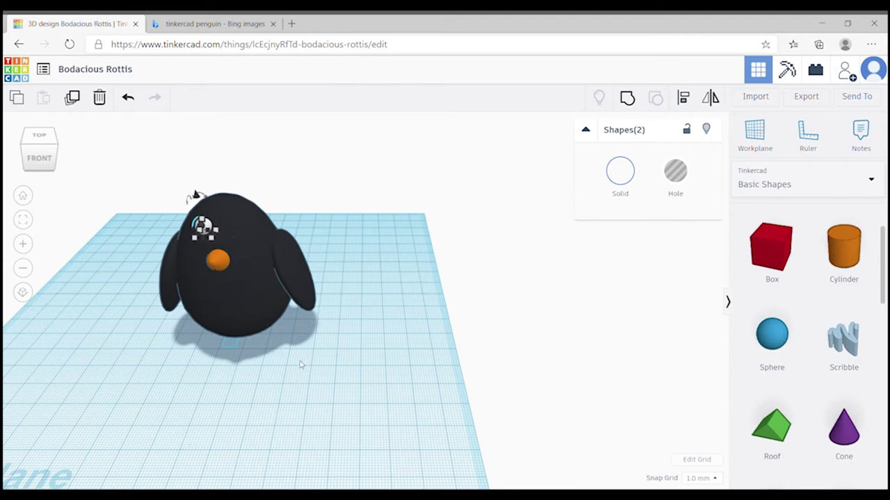
- Duplicate the eye and shift the copy right as the second eye
click(73, 97)
key(Right)
key(Right)
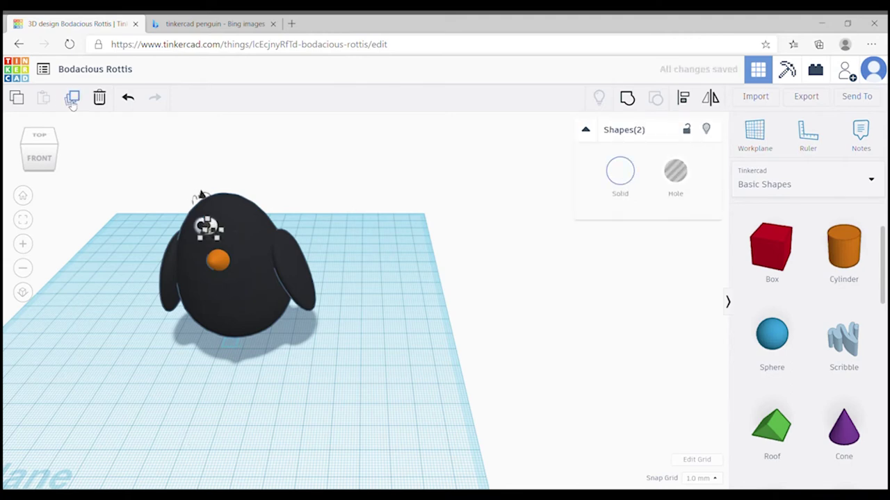
key(Right)
key(Right)
key(Right)
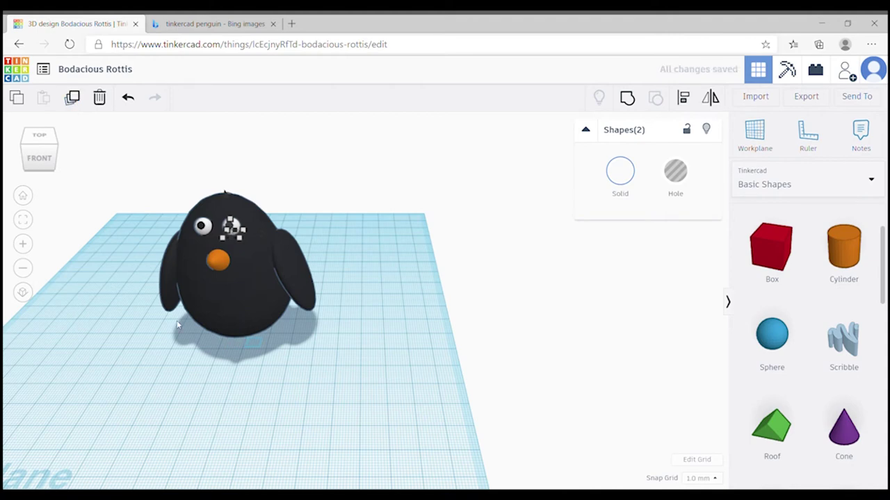
- Raise the orange beak just below the eyes and add a new sphere to the workplane
click(296, 409)
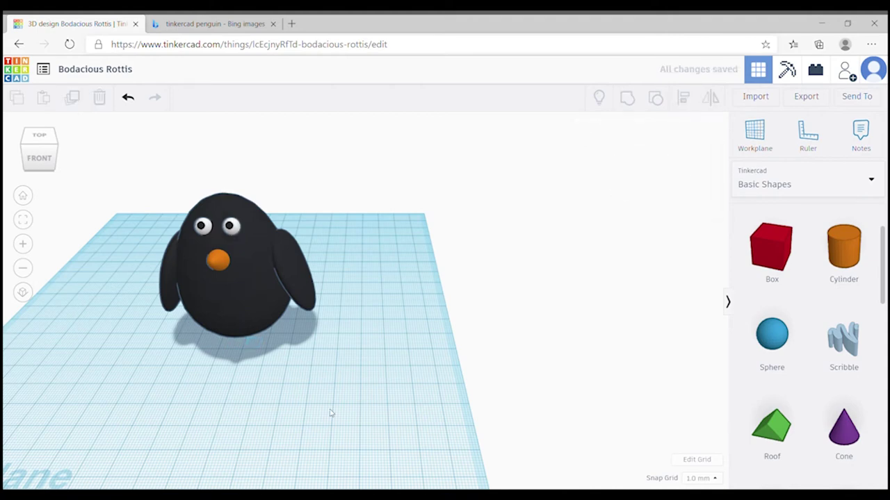
click(216, 263)
drag(216, 263, 209, 234)
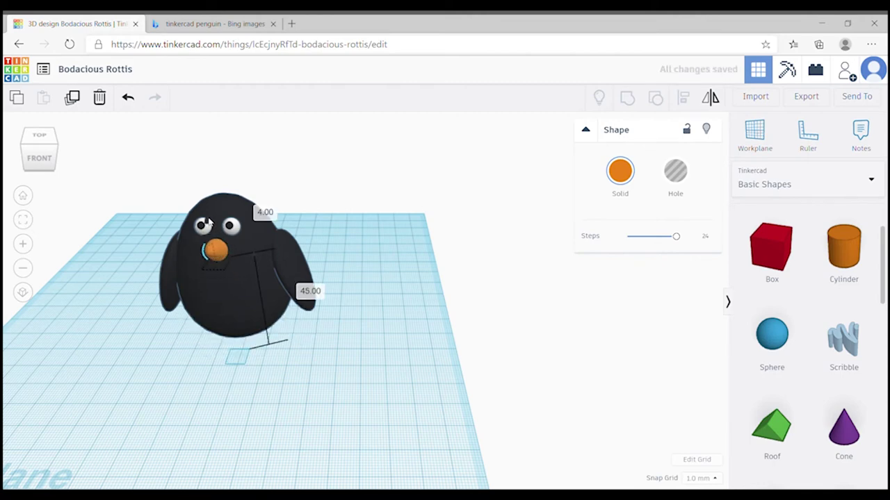
click(200, 412)
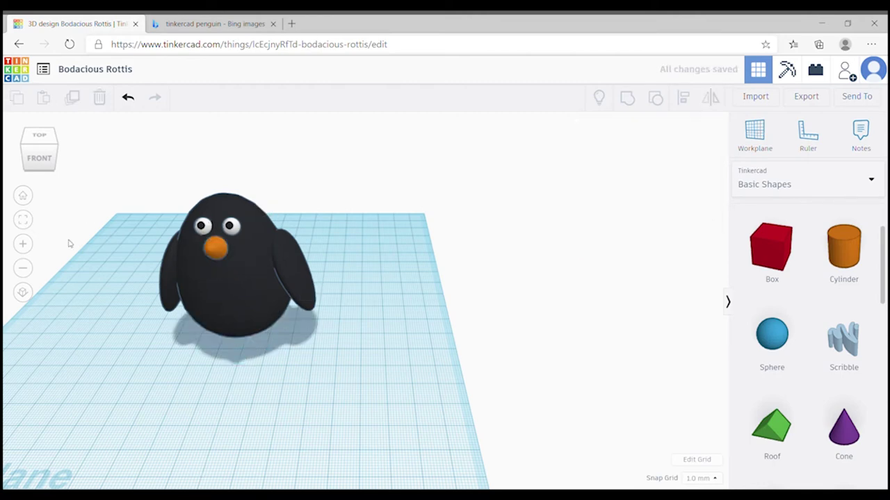
drag(772, 335, 377, 388)
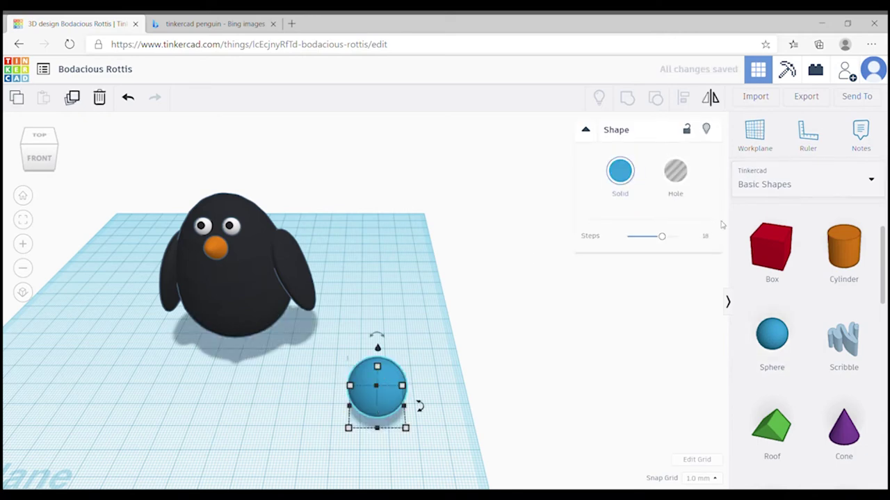
- Make the new sphere white and move it onto the penguin's lower front
click(620, 171)
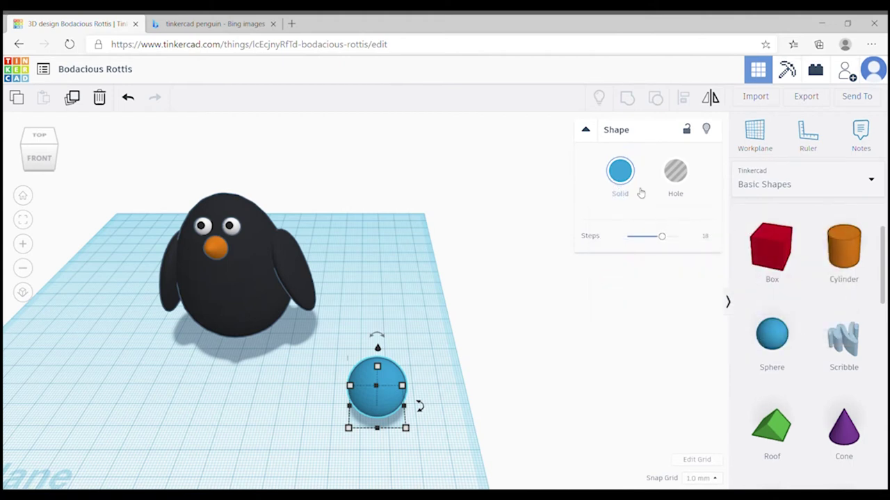
click(629, 186)
click(815, 257)
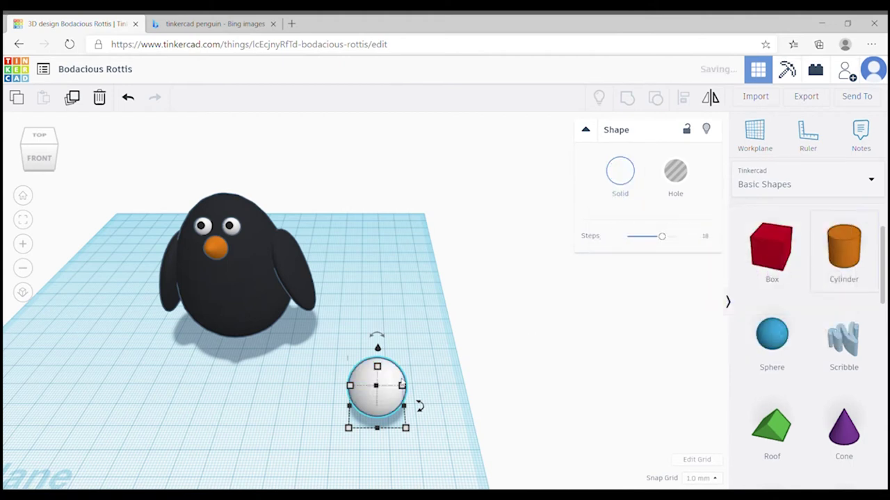
mouse_move(380, 380)
mouse_down()
mouse_move(226, 318)
mouse_move(219, 273)
mouse_up()
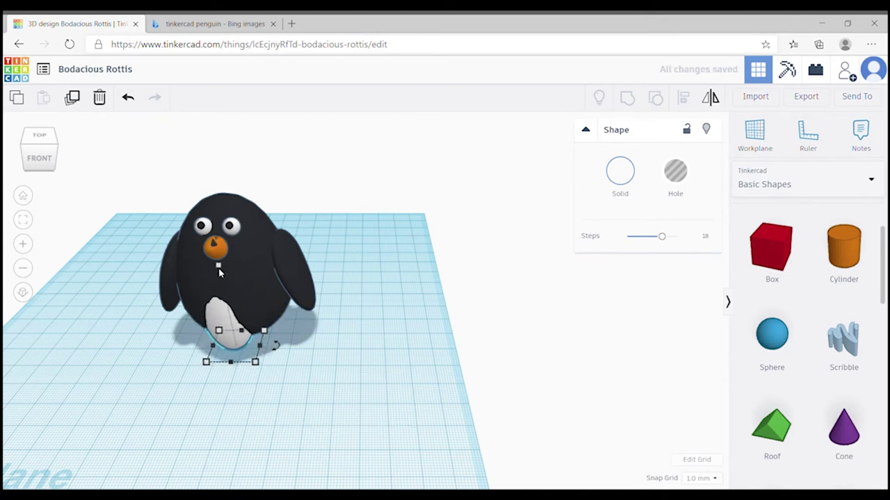
drag(219, 273, 219, 273)
key(Down)
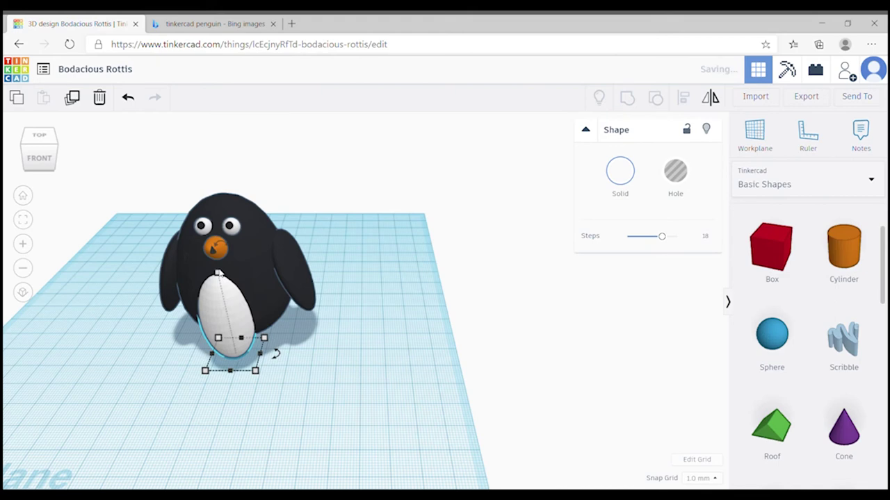
- Widen the white belly sphere to 29.00 and nudge it snugly against the body
drag(260, 355, 281, 355)
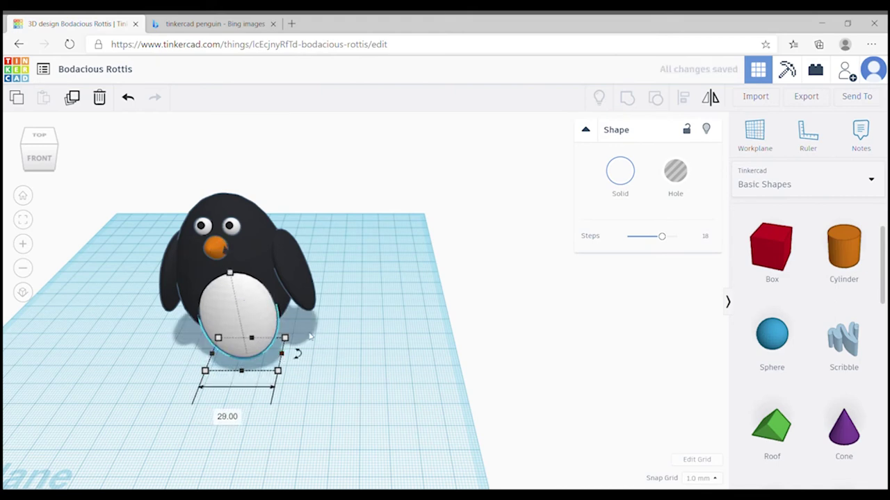
key(Down)
key(Down)
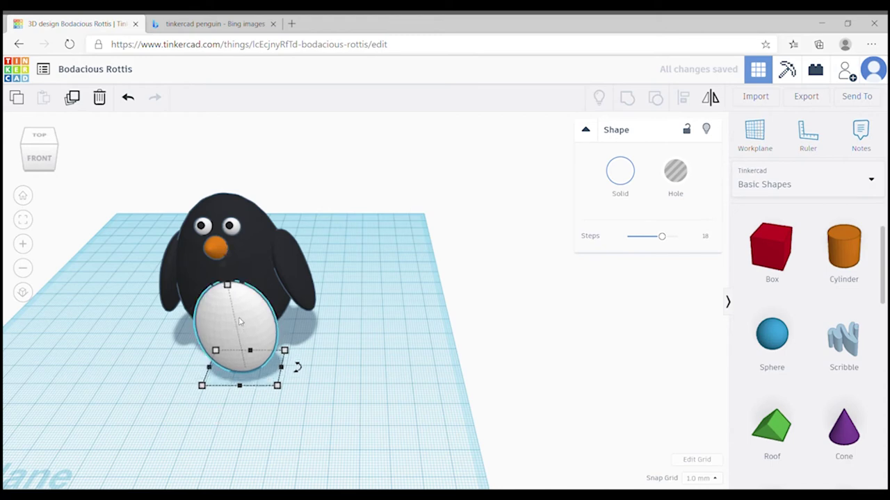
key(Down)
key(Down)
key(Down)
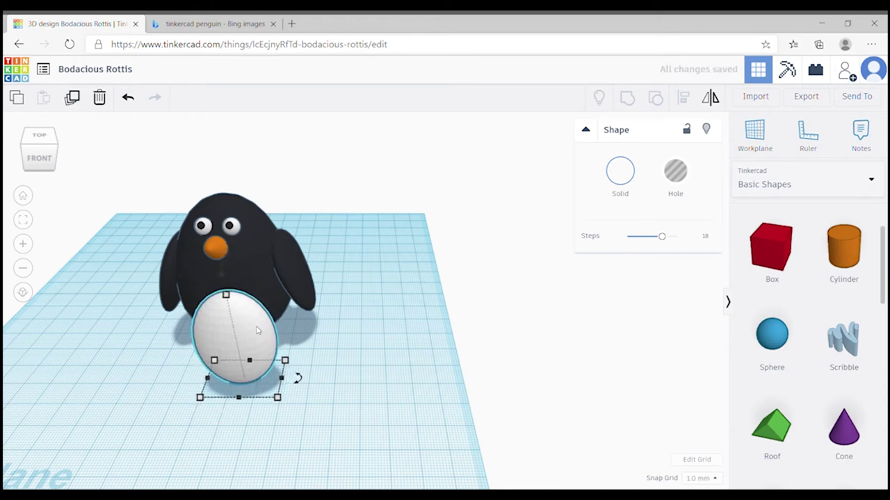
key(Down)
key(Down)
key(Down)
key(Down)
key(Down)
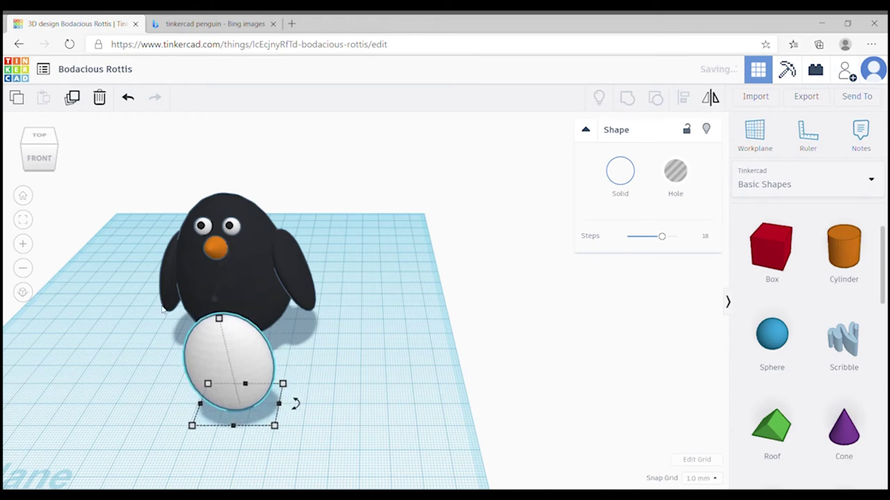
mouse_move(169, 308)
mouse_down()
mouse_move(156, 285)
mouse_move(162, 320)
mouse_up()
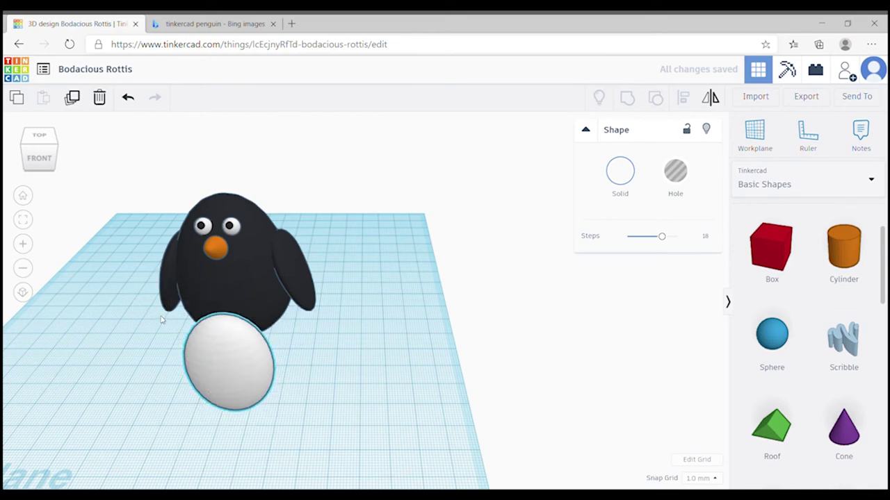
key(Up)
key(Up)
key(Up)
key(Up)
key(Up)
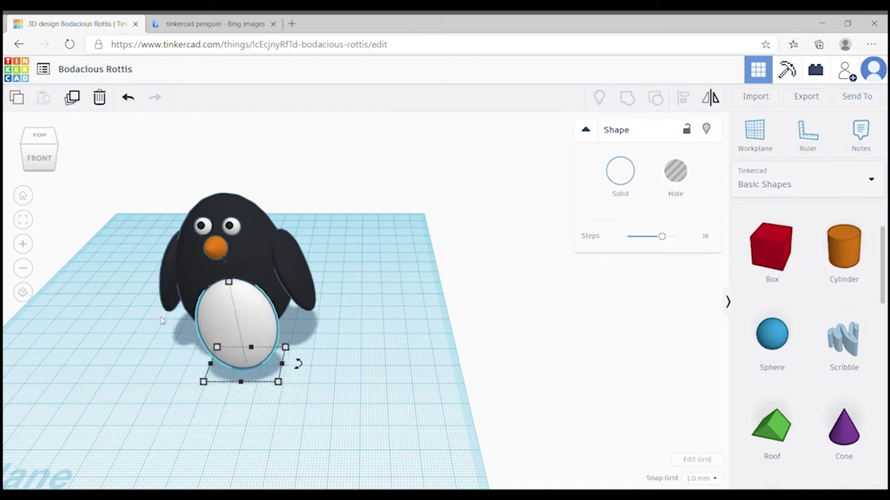
key(Left)
key(Right)
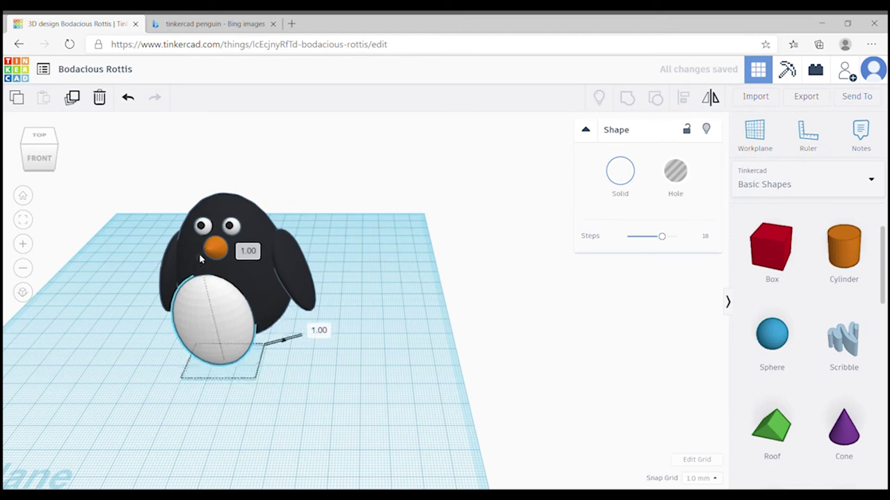
key(Right)
key(Up)
key(Up)
key(Up)
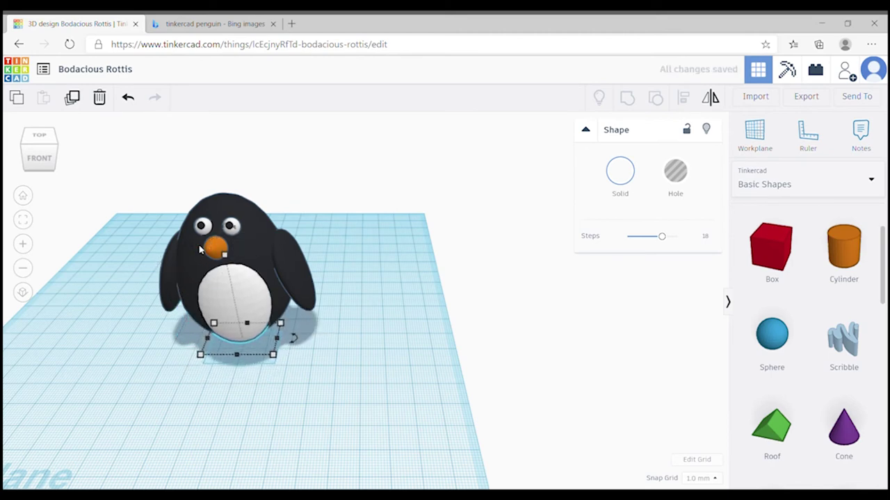
key(Up)
key(Up)
key(Up)
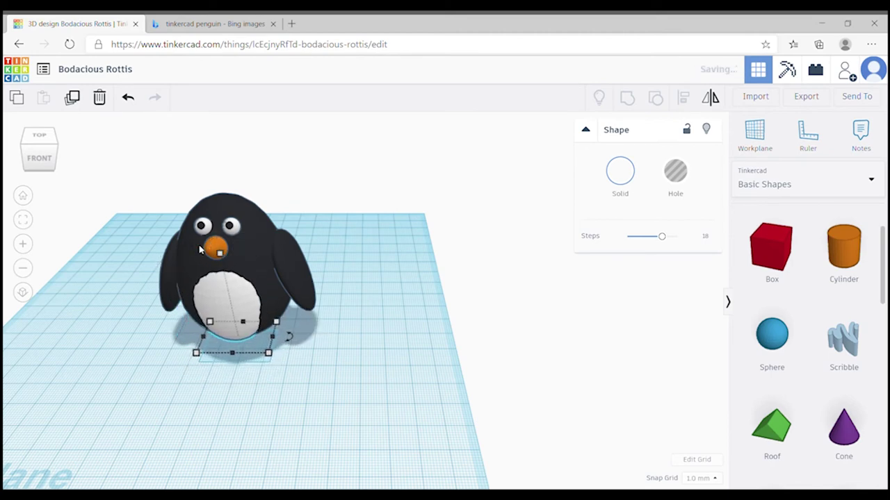
click(22, 195)
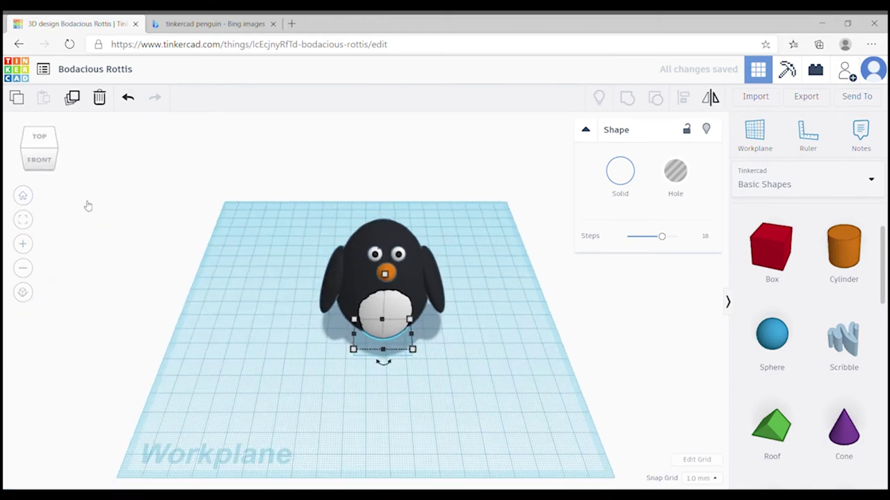
- Select every part of the penguin and raise it 9 mm above the workplane
click(449, 422)
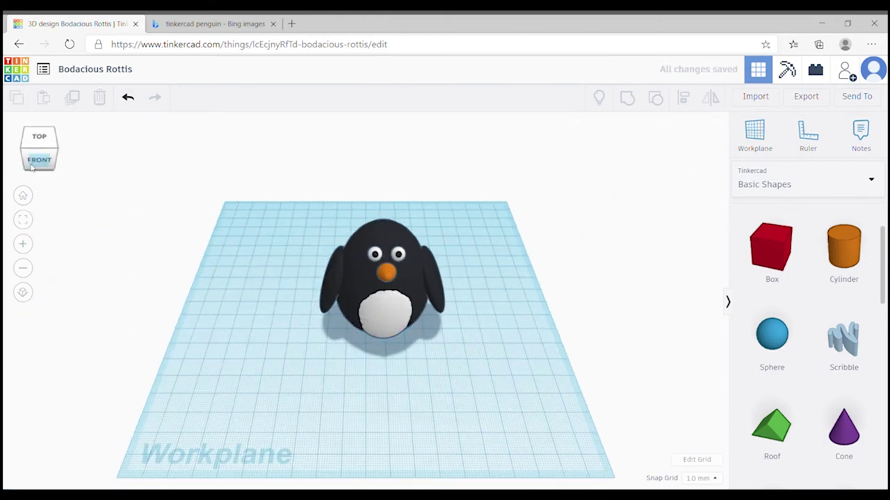
mouse_move(34, 168)
mouse_down()
mouse_move(23, 164)
mouse_move(506, 228)
mouse_up()
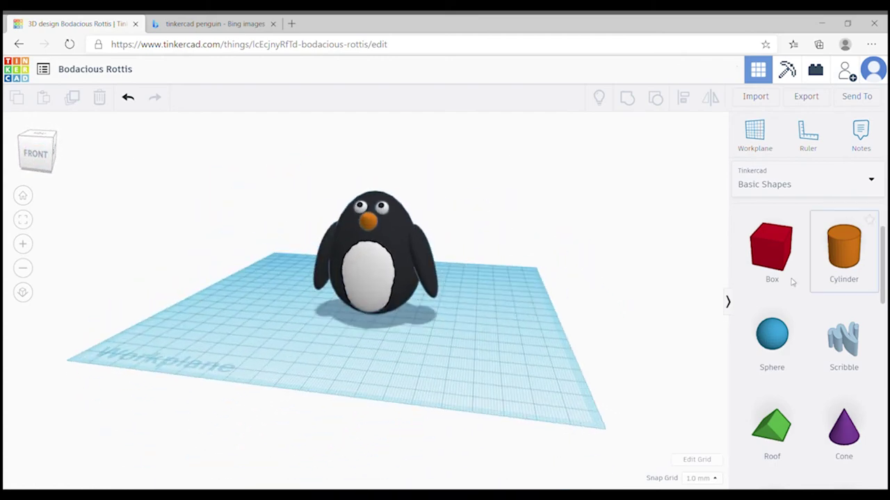
drag(299, 178, 449, 342)
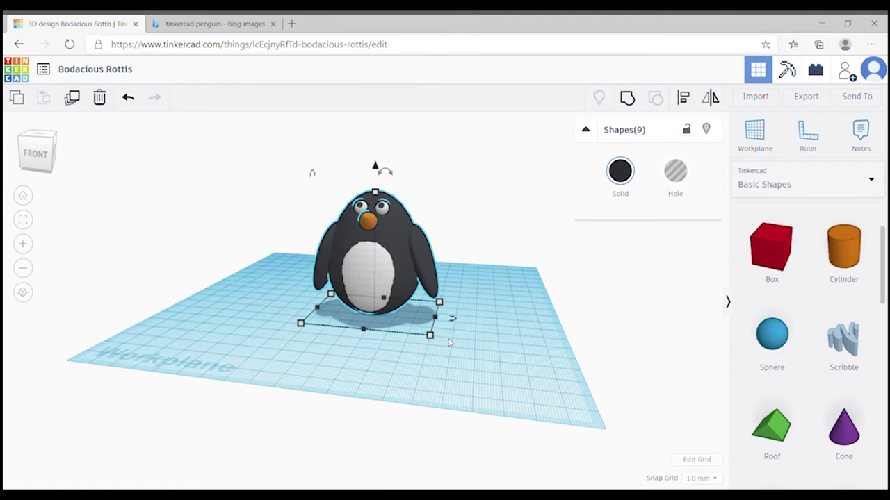
drag(383, 170, 384, 151)
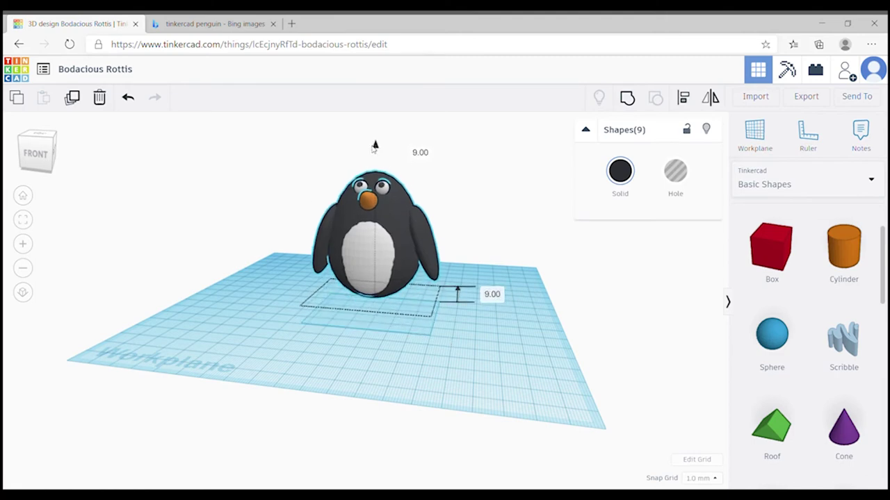
- Place a yellow Chick foot from the Characters library in front of the penguin
click(861, 182)
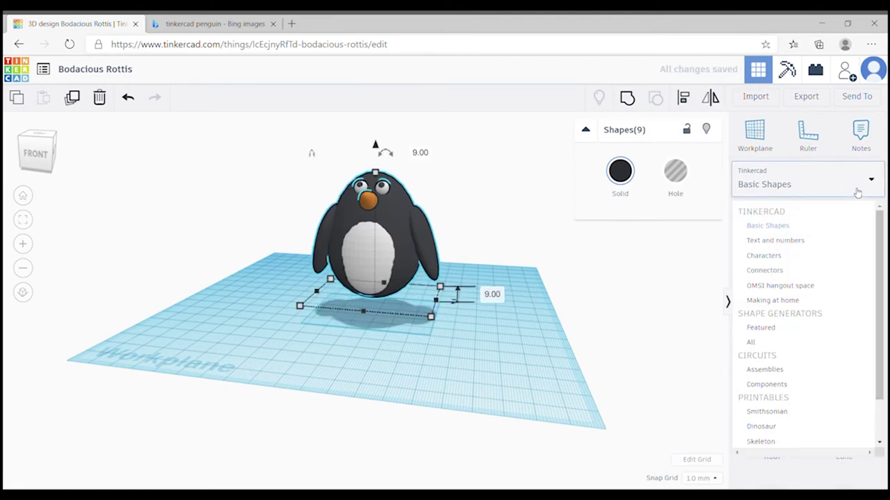
click(778, 255)
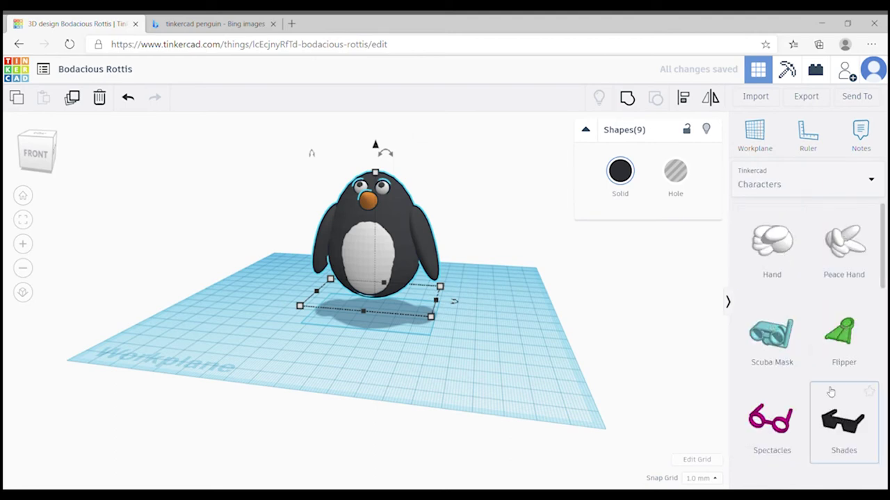
scroll(831, 417, down, 2)
scroll(831, 392, down, 1)
scroll(830, 379, down, 1)
scroll(844, 344, down, 1)
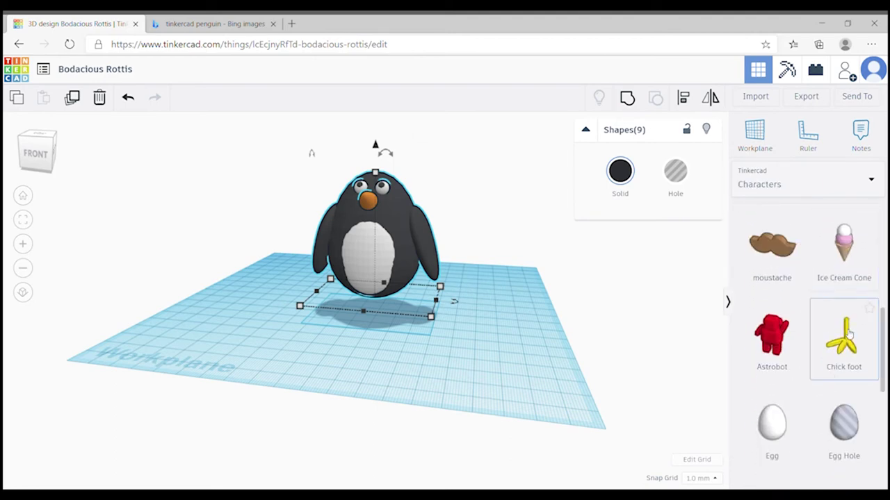
click(848, 340)
drag(848, 345, 363, 308)
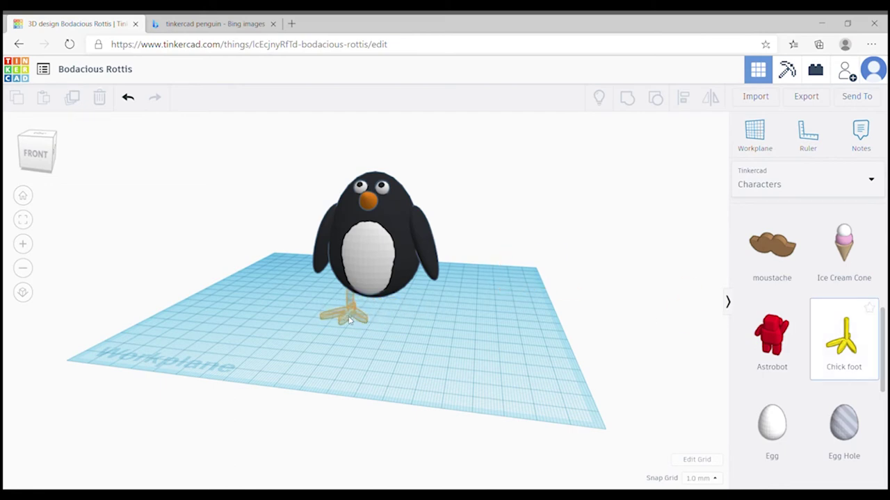
drag(362, 308, 397, 353)
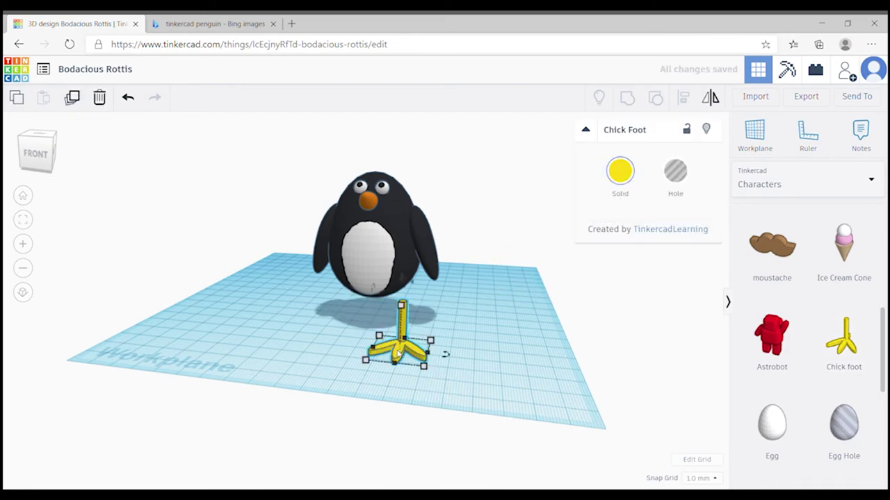
- Duplicate the Chick foot beside the first and shrink both feet to a moderate size
click(72, 98)
key(Right)
key(Right)
key(Right)
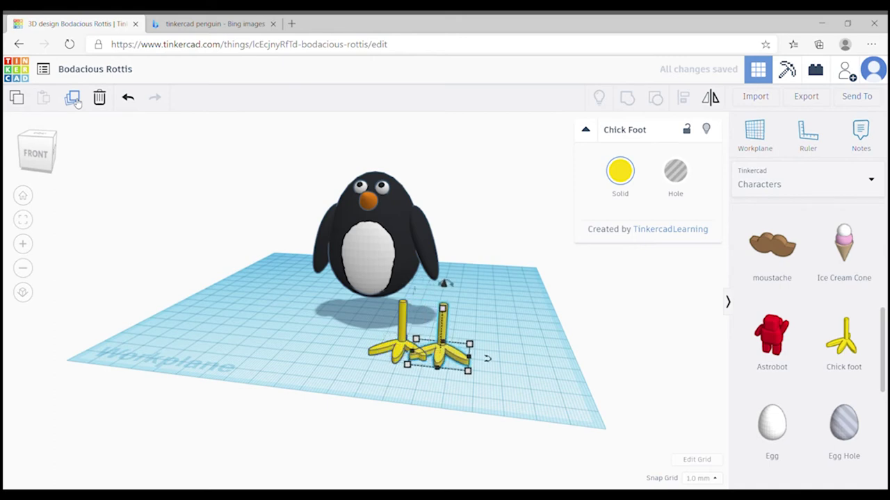
key(Right)
key(Right)
key(Right)
key(Right)
key(Right)
key(Right)
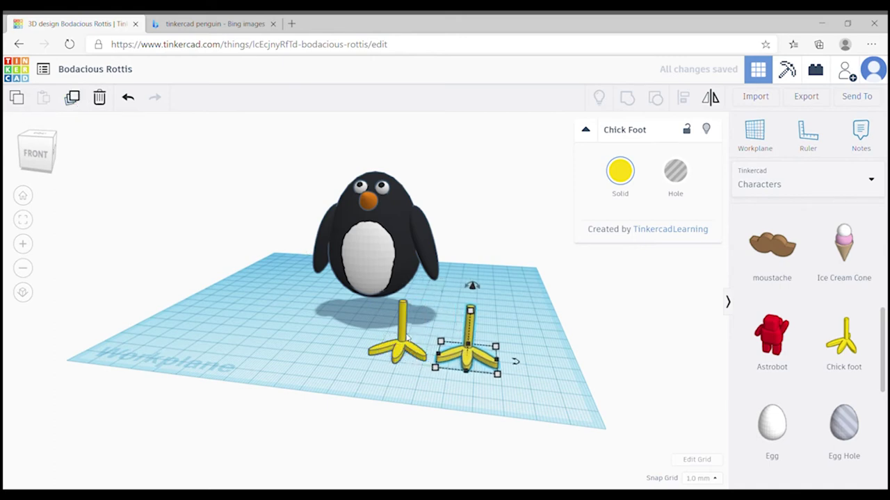
shift+click(406, 337)
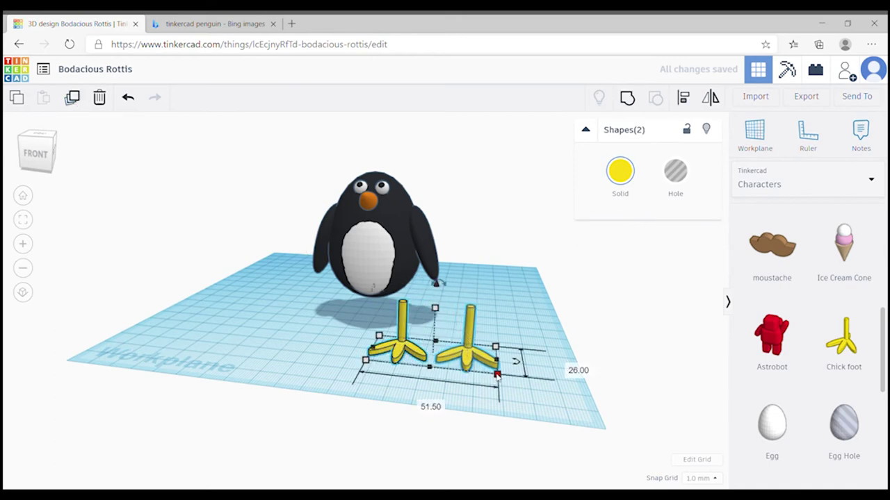
shift+drag(497, 376, 447, 340)
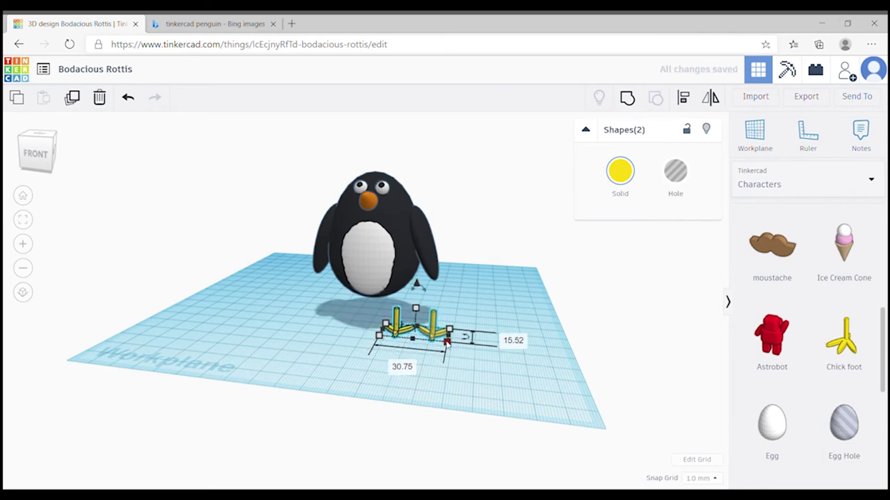
click(127, 98)
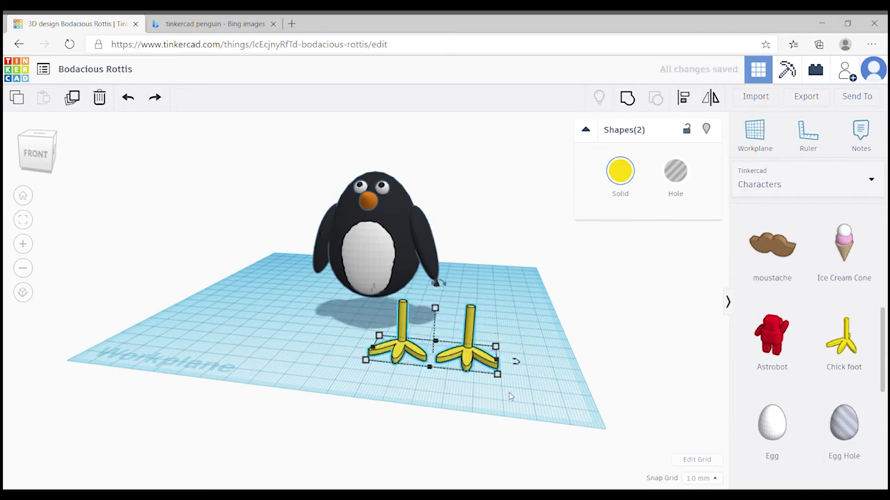
drag(498, 376, 471, 366)
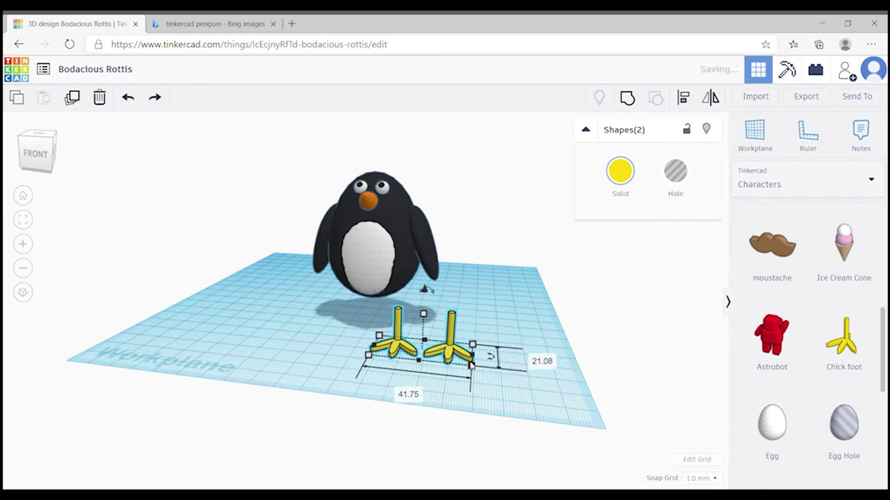
- Nudge both feet under the penguin's body
key(Left)
key(Left)
key(Left)
key(Up)
key(Up)
key(Up)
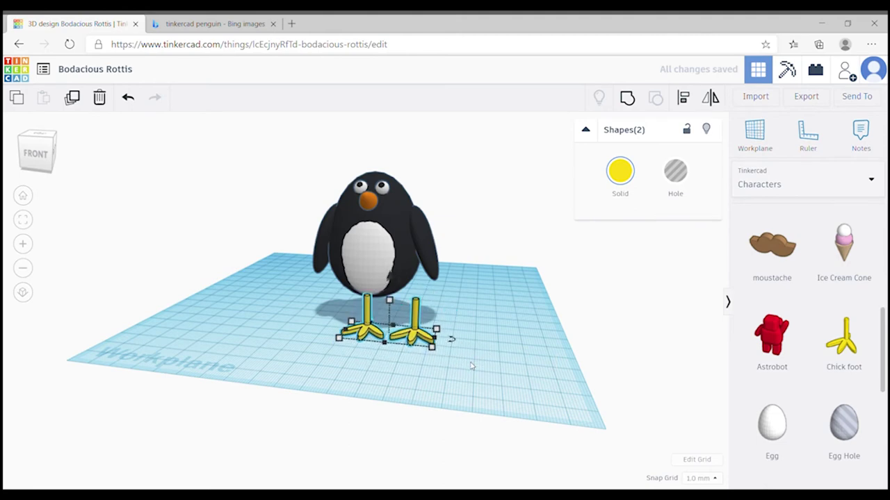
key(Up)
key(Up)
key(Up)
key(Left)
key(Left)
key(Left)
key(Up)
key(Up)
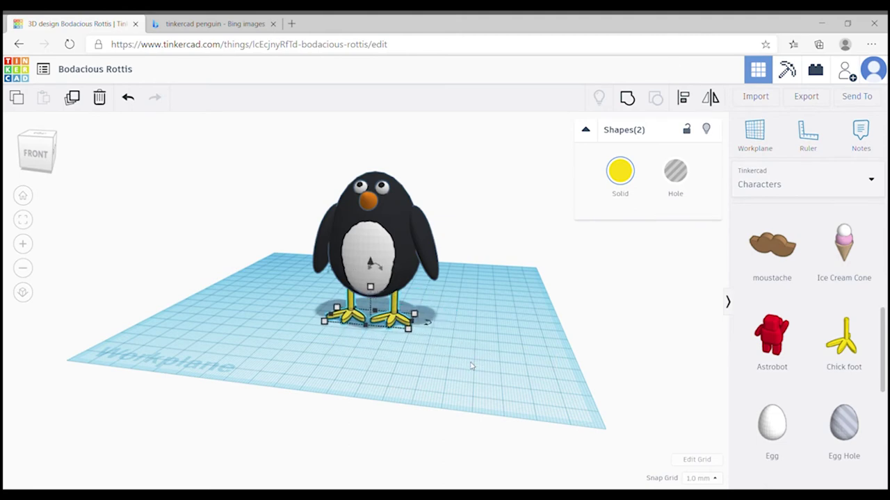
mouse_move(48, 149)
mouse_down()
mouse_move(25, 143)
mouse_move(33, 134)
mouse_move(50, 148)
mouse_up()
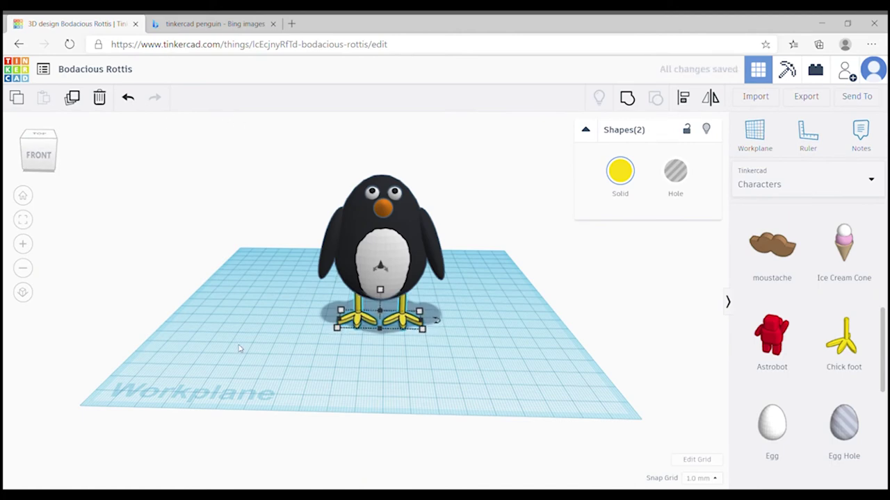
- Lower the whole penguin so it stands on the feet
drag(284, 147, 468, 261)
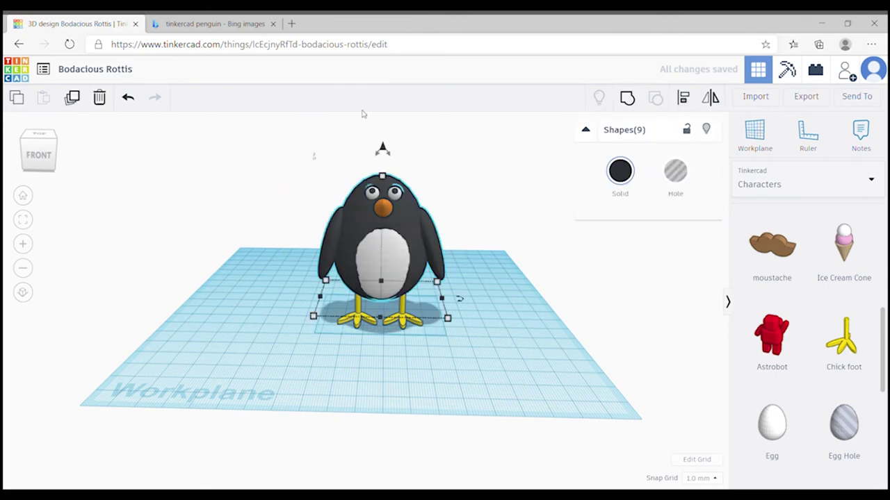
drag(383, 149, 383, 166)
drag(382, 171, 378, 169)
click(146, 222)
drag(42, 165, 38, 168)
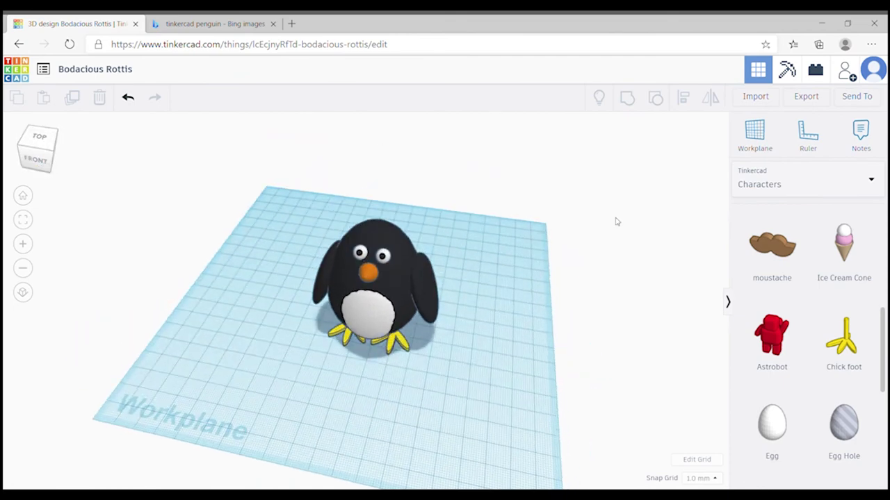
- Duplicate all eleven penguin parts, move the copy forward-right, shrink it, and turn it about -31°
drag(263, 192, 502, 387)
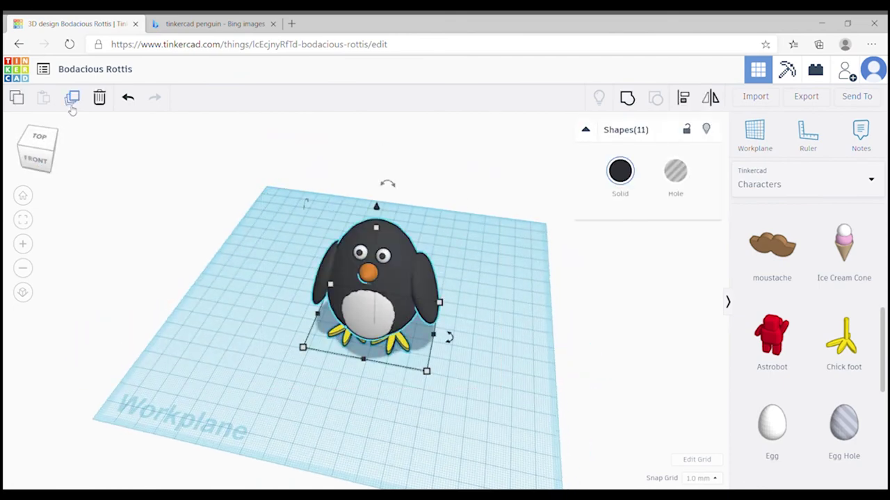
click(72, 97)
drag(354, 226, 424, 217)
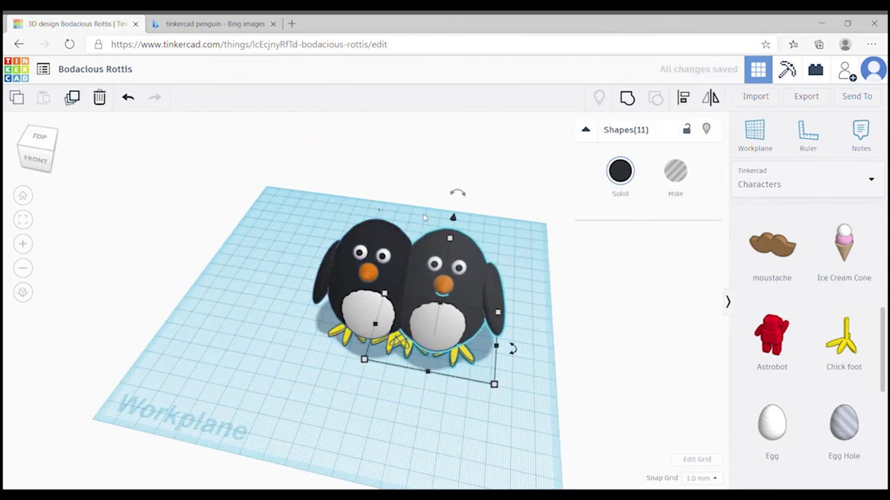
key(Down)
key(Down)
key(Down)
key(Down)
key(Down)
key(Down)
key(Down)
key(Down)
key(Down)
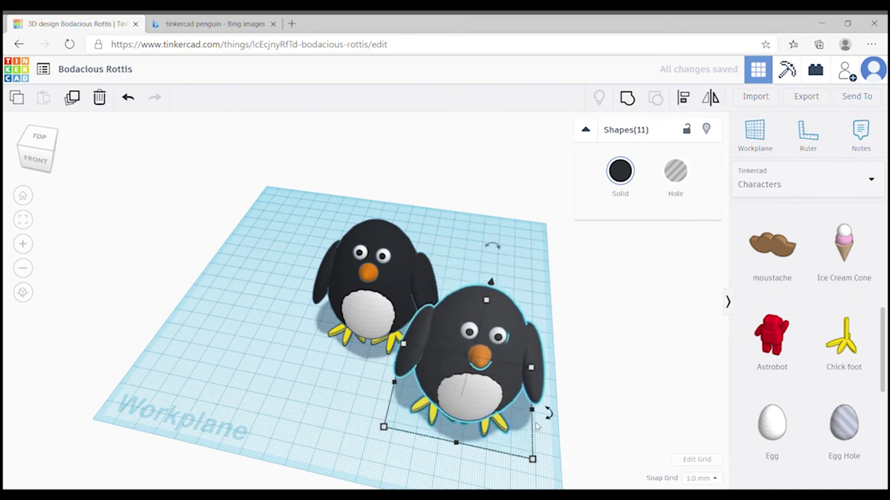
shift+drag(533, 460, 467, 403)
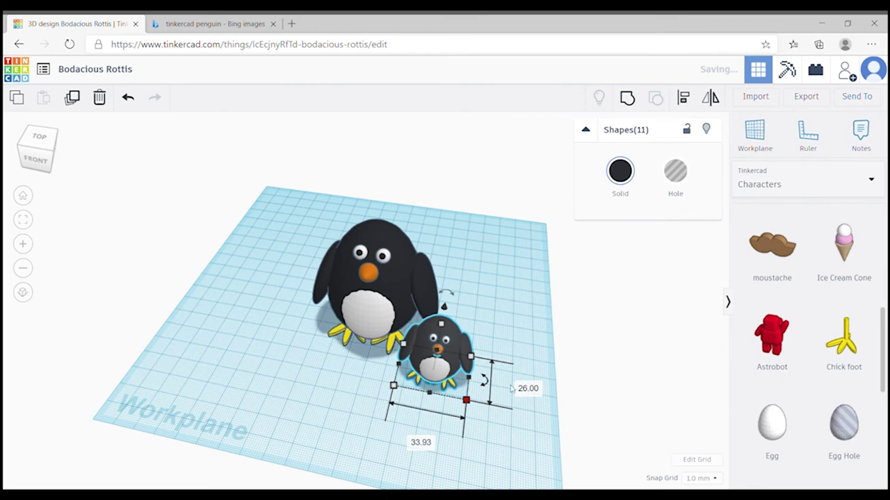
drag(484, 380, 478, 405)
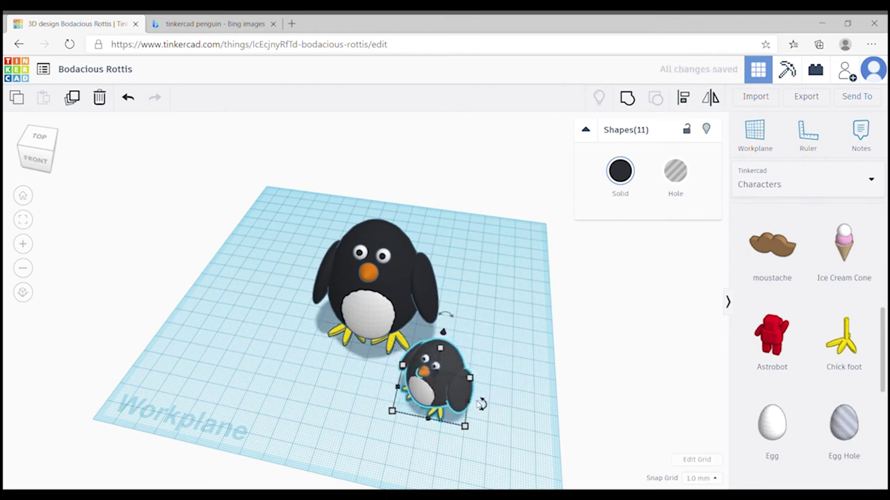
click(312, 385)
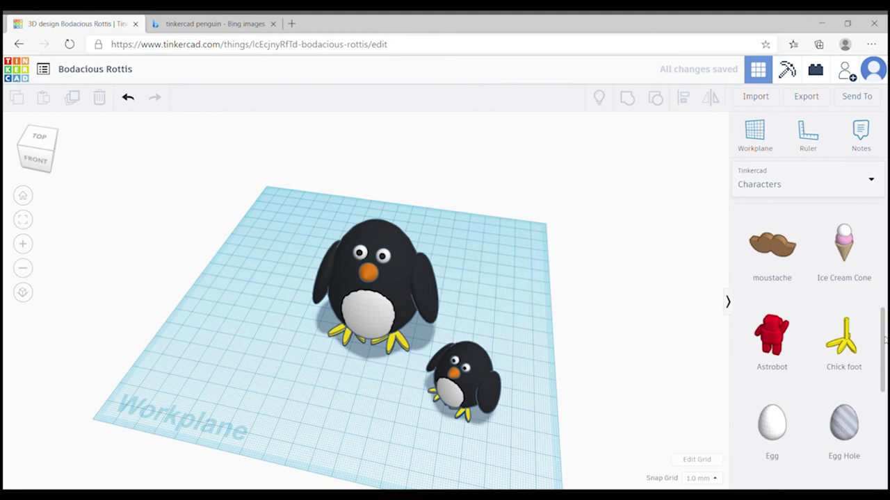
- Place a Characters Beanie, colour it red, and shrink it to 15.89 by 18.57
scroll(763, 326, up, 5)
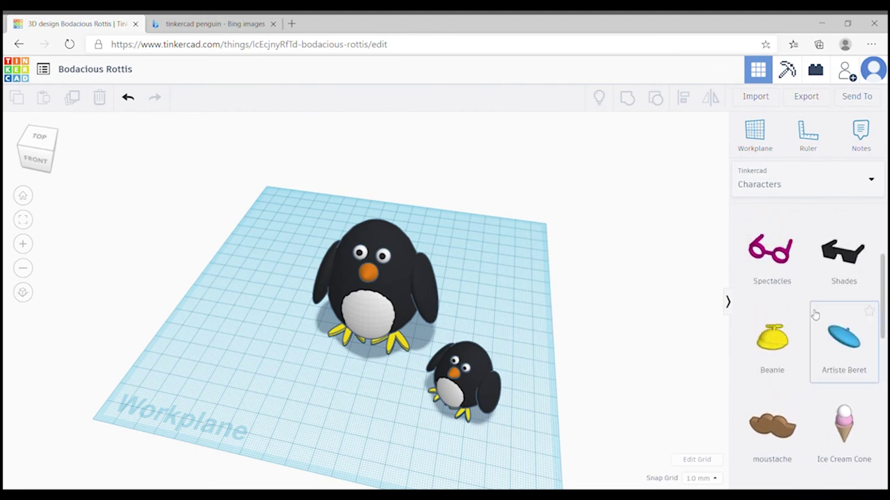
drag(784, 338, 354, 406)
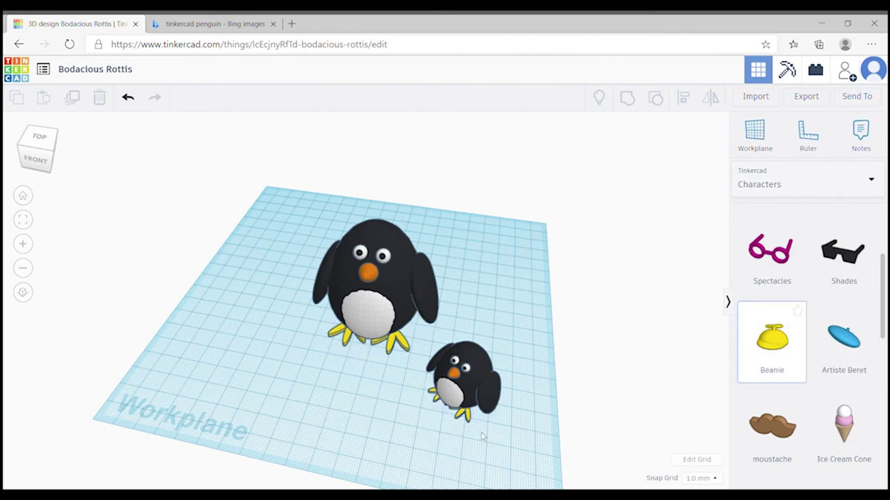
click(632, 186)
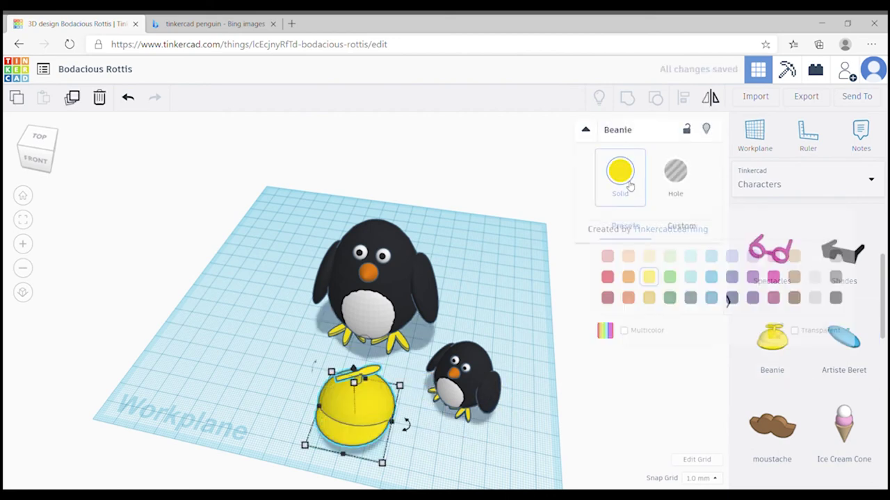
click(606, 278)
right_drag(55, 167, 314, 344)
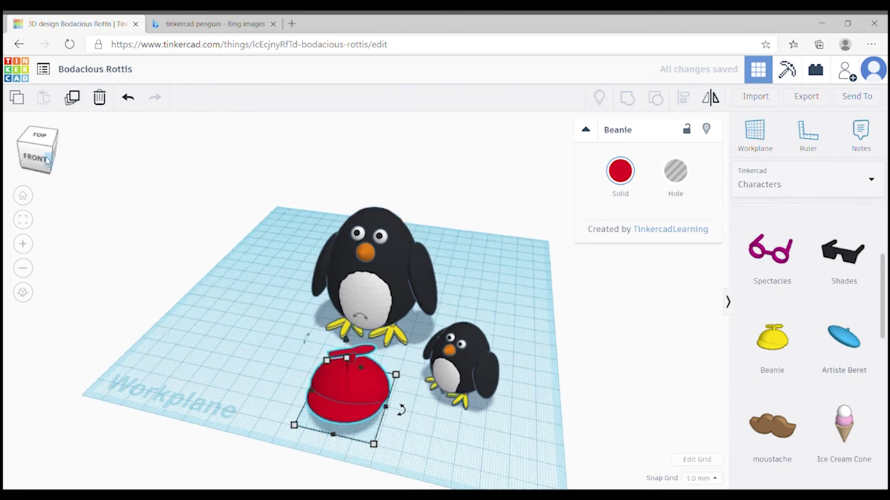
mouse_move(355, 419)
mouse_down()
mouse_move(335, 380)
mouse_move(360, 287)
mouse_up()
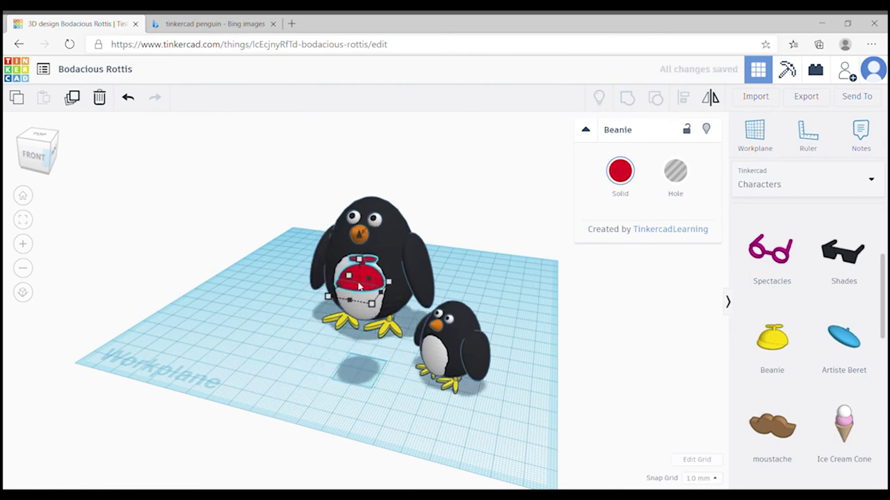
- Move the beanie toward the small penguin's head and rotate it
key(Right)
key(Right)
key(Right)
key(Right)
key(Right)
key(Right)
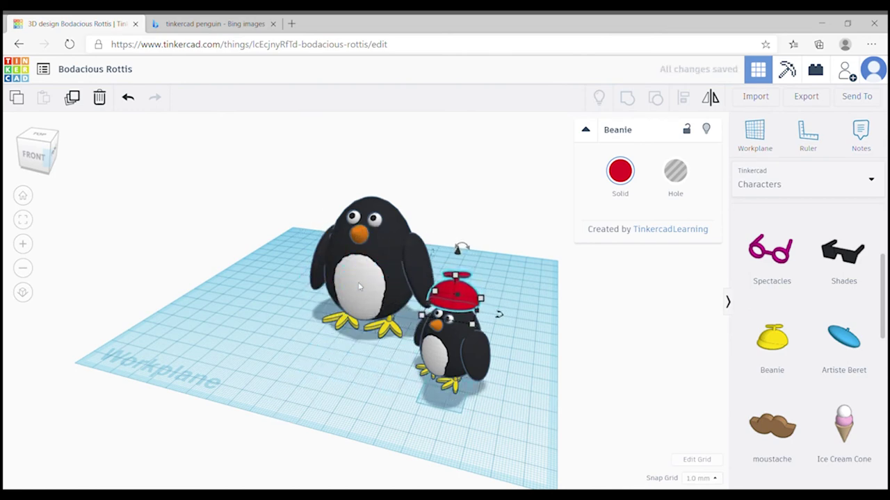
key(Right)
key(Right)
drag(29, 175, 299, 226)
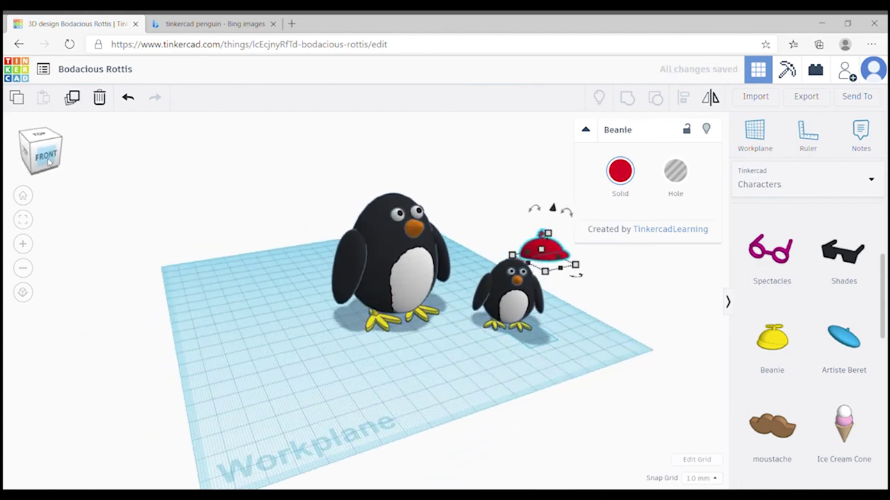
click(23, 220)
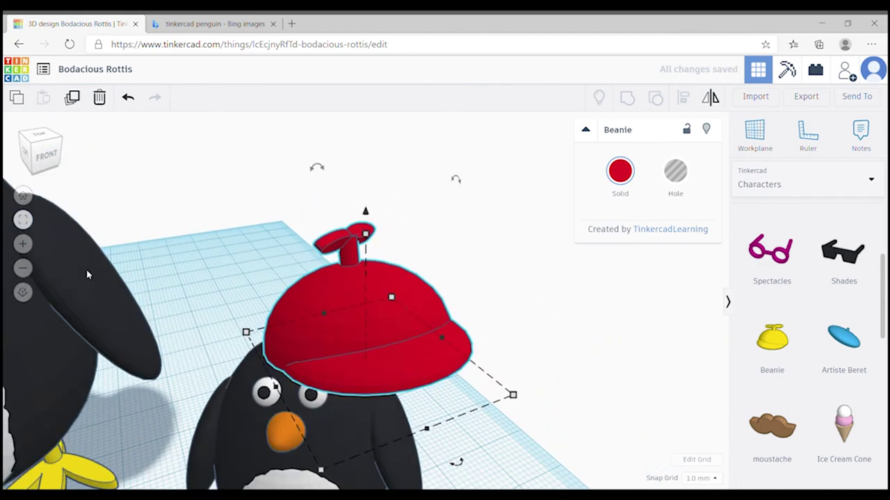
click(23, 268)
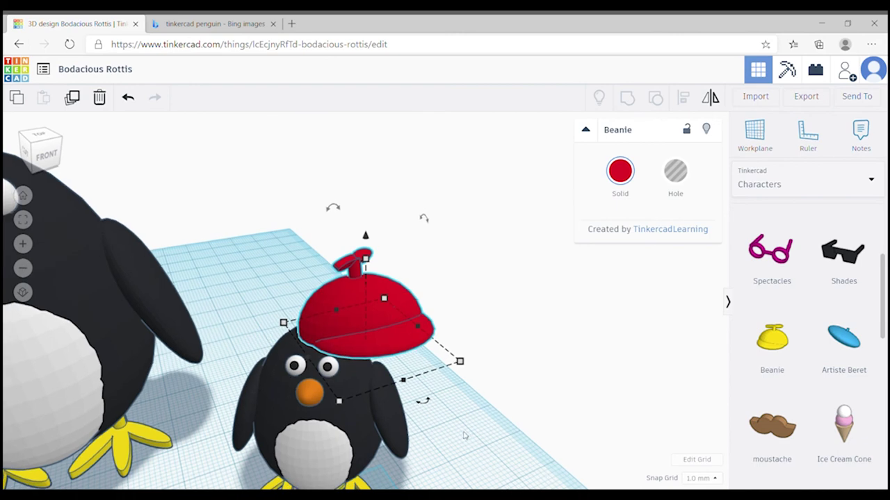
drag(425, 405, 361, 428)
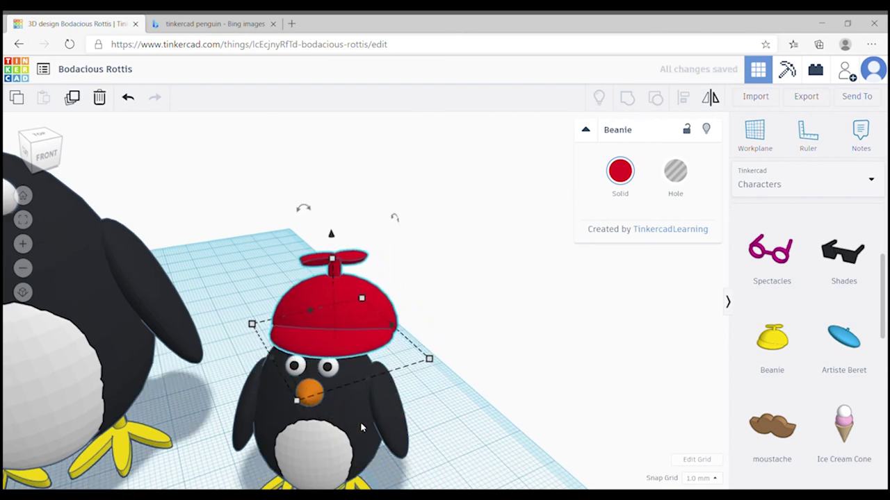
- Shrink the beanie to fit and lower it to 35.00 onto the small penguin's head
key(Up)
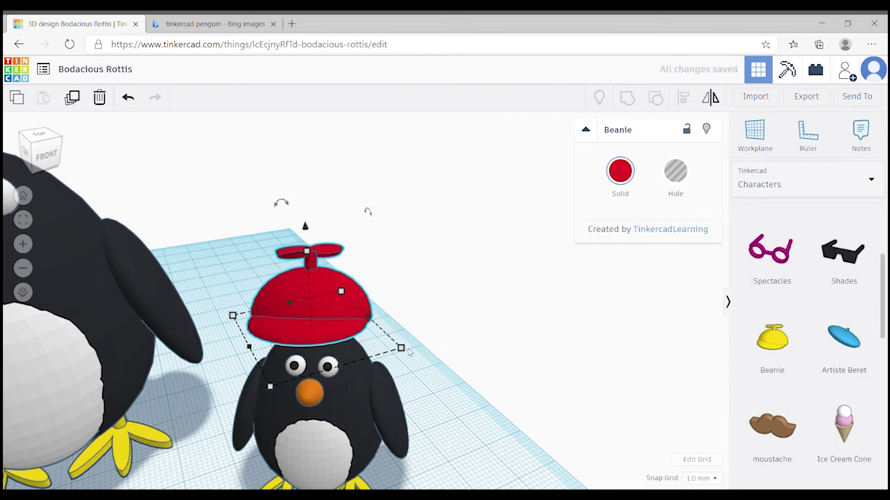
drag(401, 348, 325, 316)
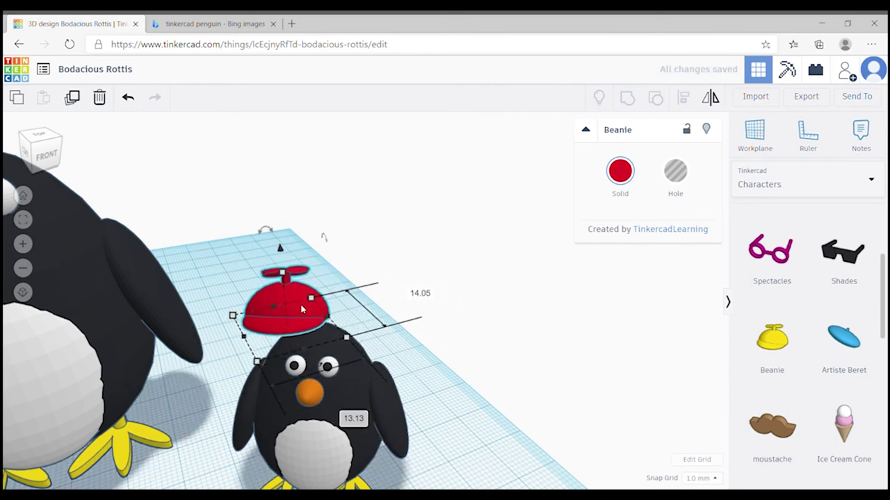
key(Right)
key(Right)
key(Right)
key(Down)
key(Down)
key(Down)
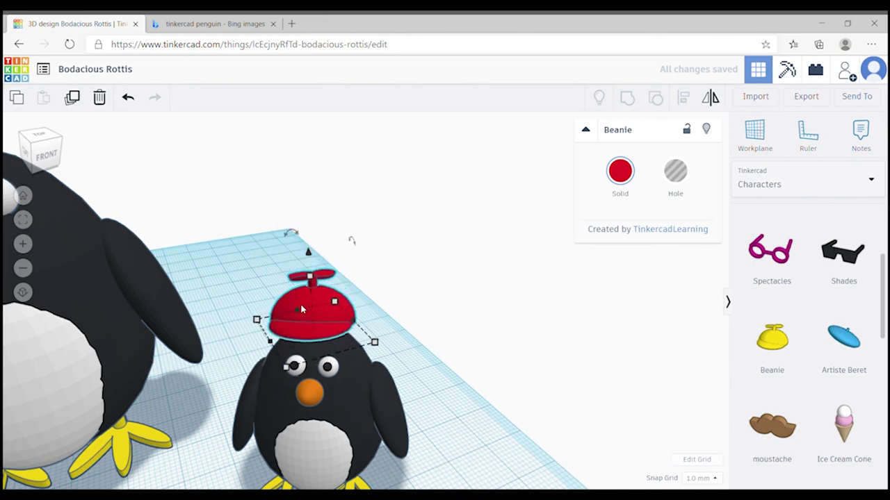
mouse_move(309, 253)
mouse_down()
mouse_move(311, 280)
mouse_move(352, 265)
mouse_up()
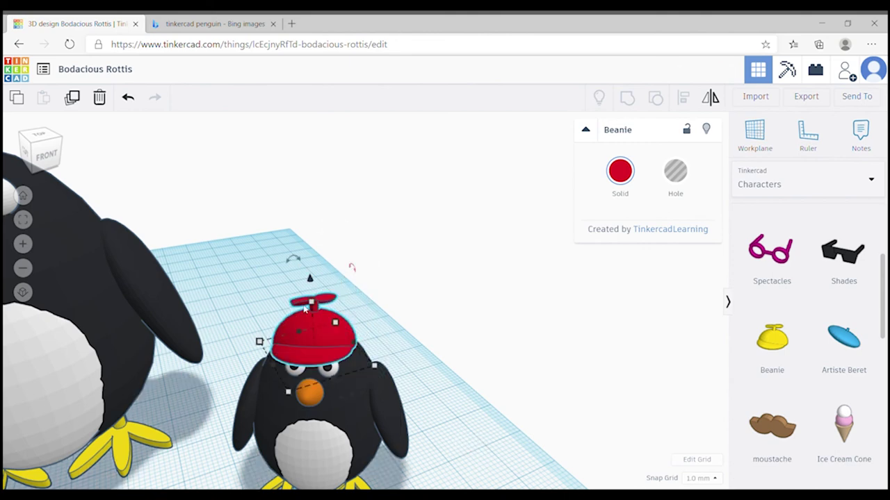
click(14, 197)
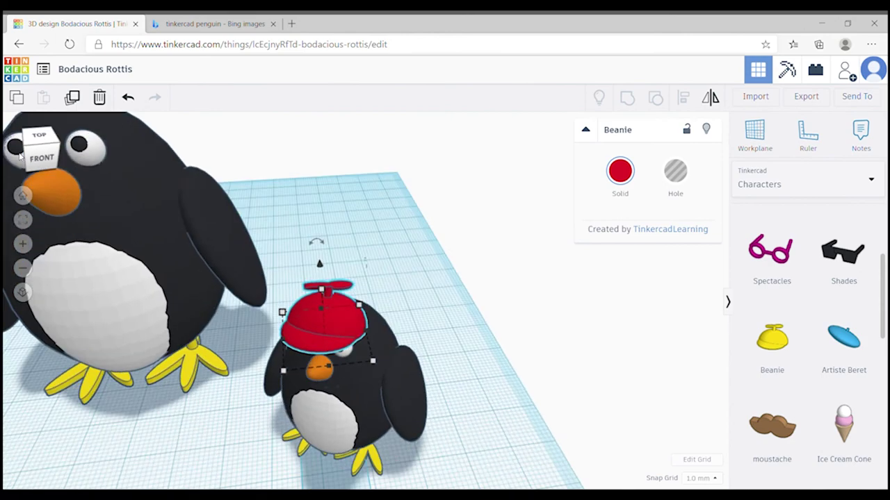
key(Right)
key(Right)
key(Right)
- Nudge the beanie left and right and adjust its height on the small penguin's head
key(Right)
key(Right)
key(Right)
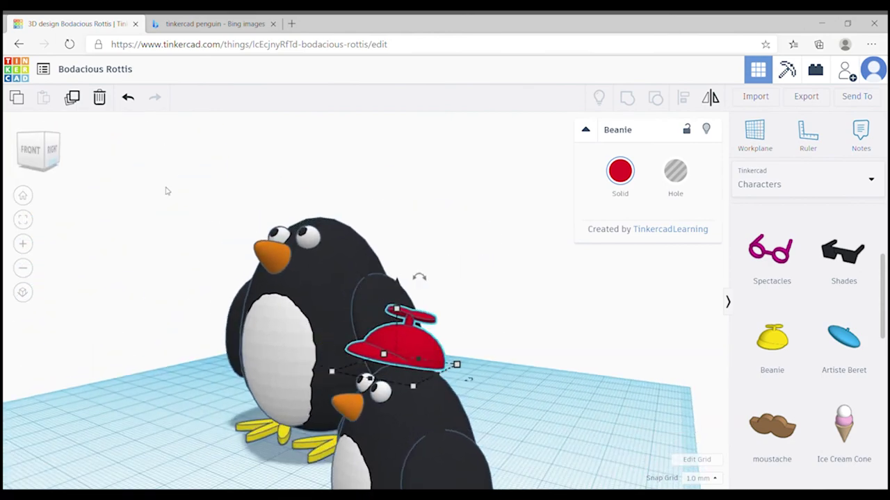
key(Right)
key(Right)
key(Right)
drag(42, 153, 66, 160)
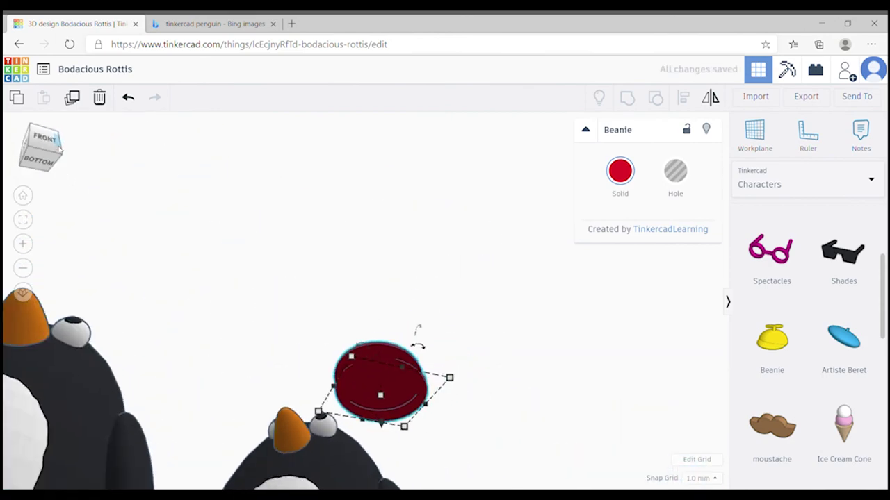
key(Left)
key(Left)
key(Left)
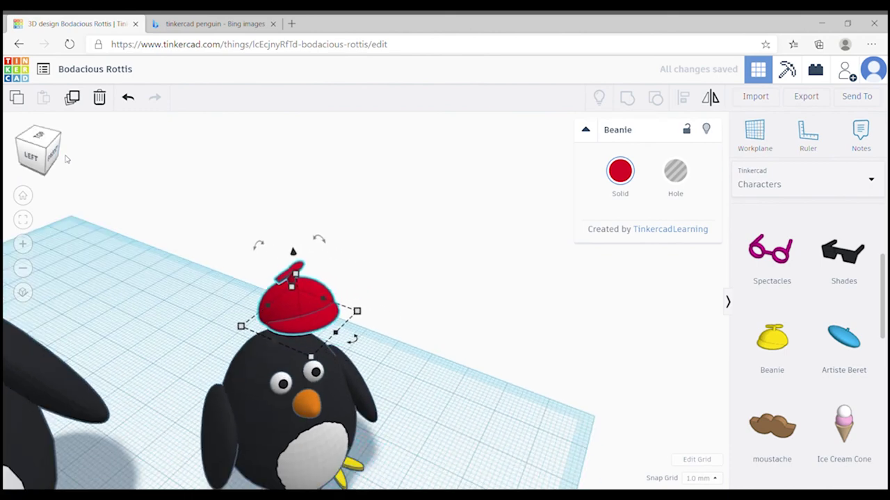
key(Left)
key(Left)
key(Left)
key(Left)
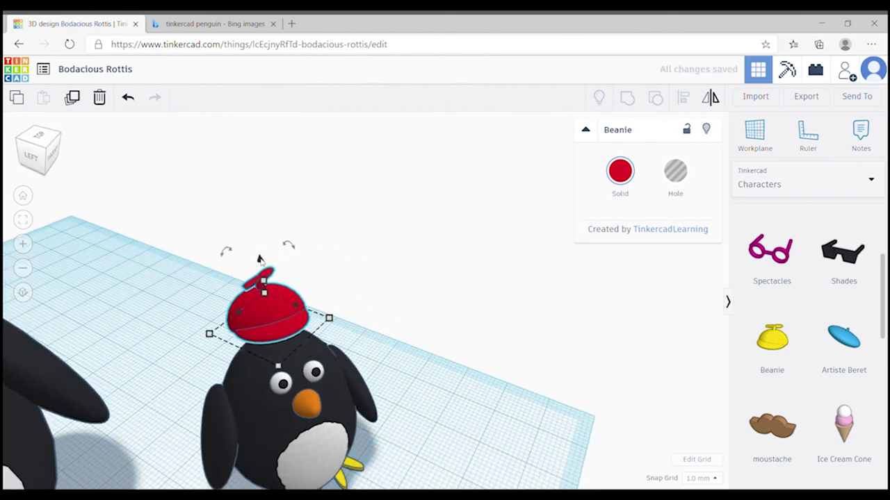
drag(258, 260, 266, 297)
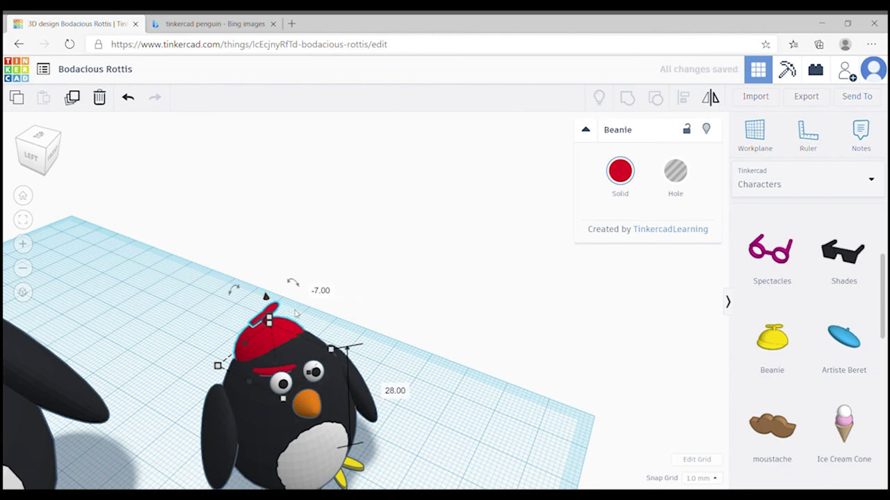
key(Left)
key(Left)
key(Left)
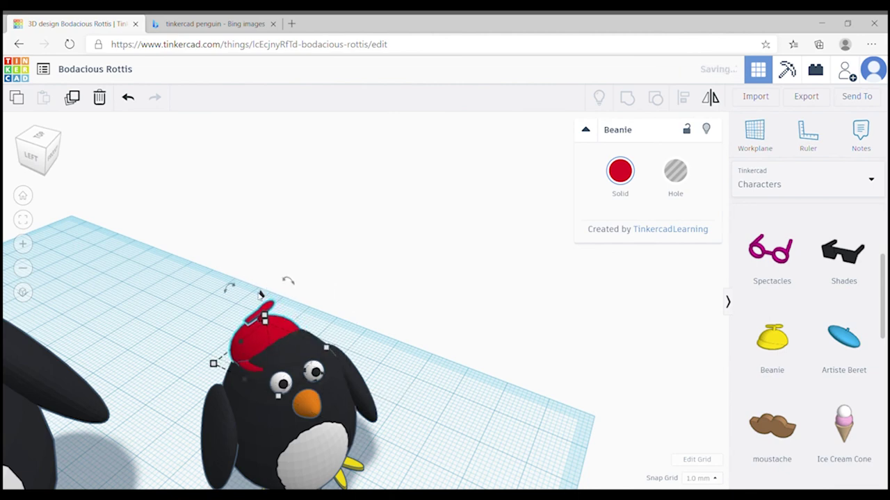
drag(261, 295, 258, 279)
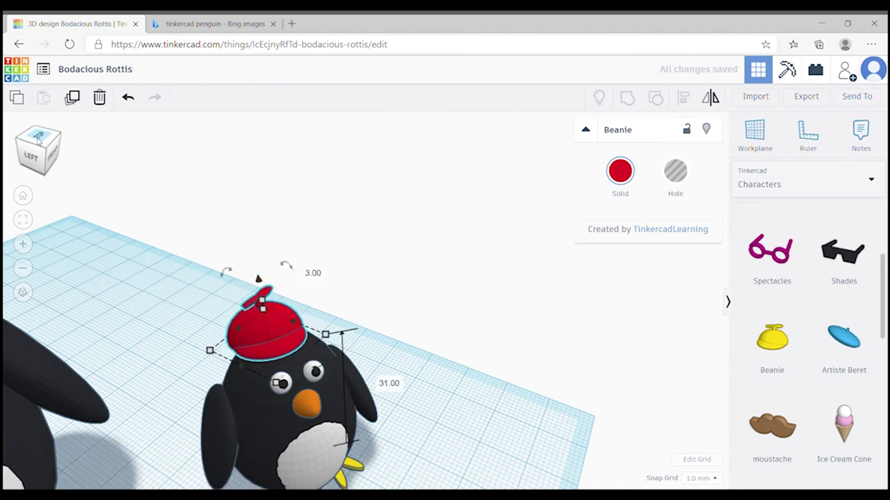
- Lower the beanie to 30.00 and re-angle its tilt, then view both finished penguins
click(38, 137)
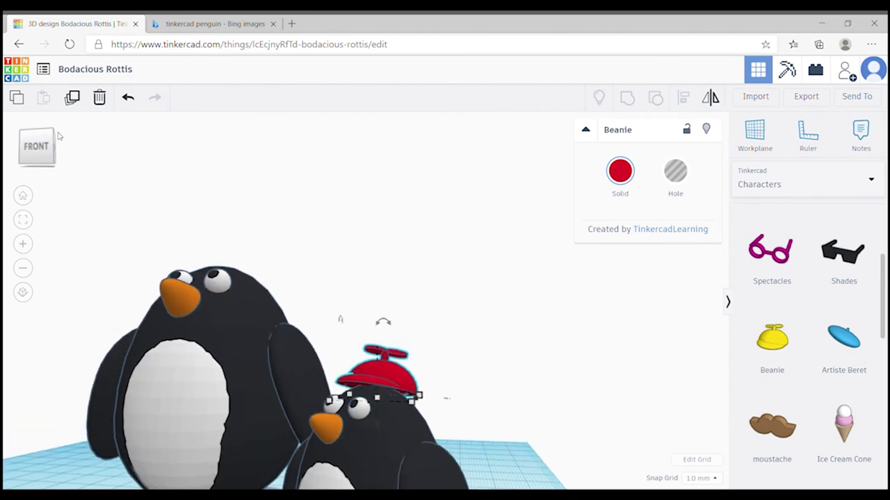
click(52, 139)
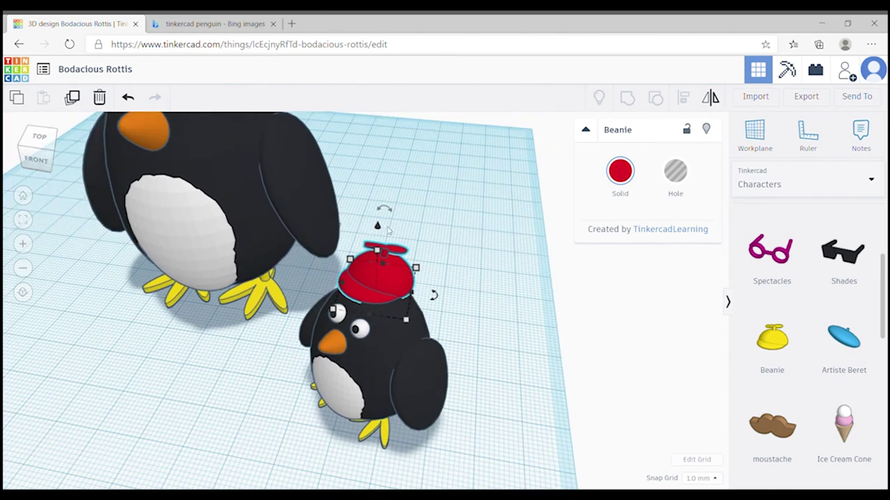
drag(379, 228, 382, 277)
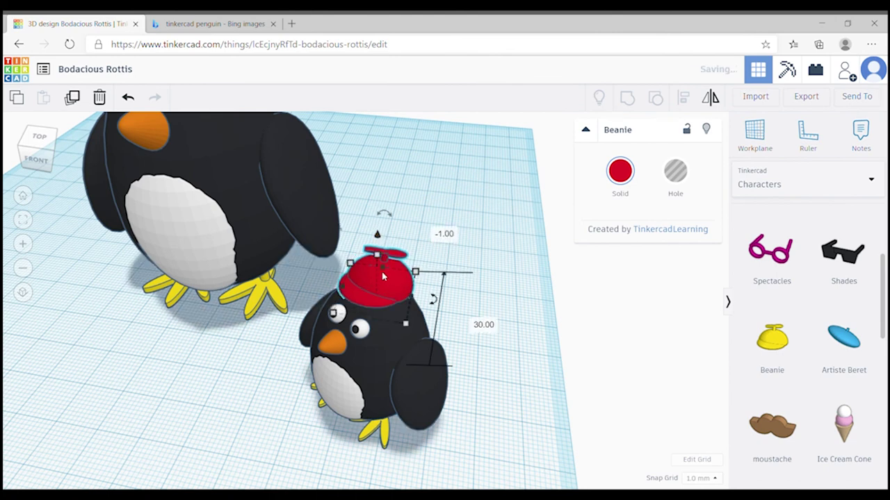
drag(386, 217, 392, 219)
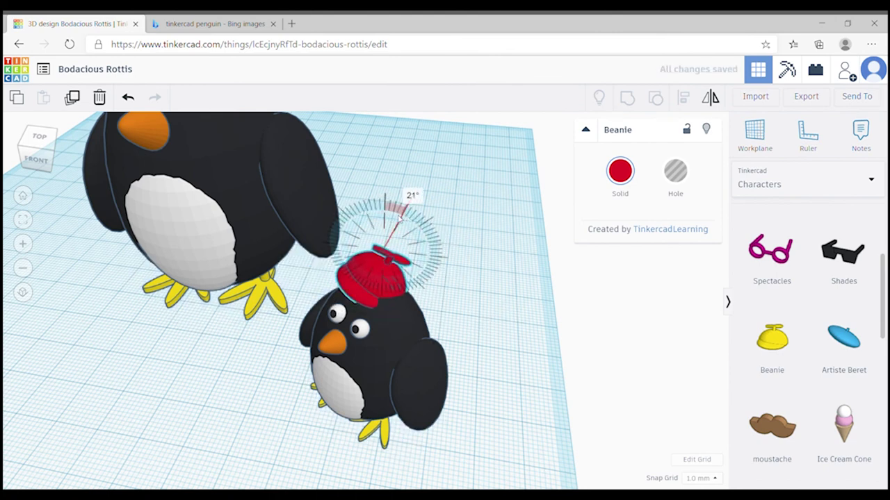
drag(439, 306, 429, 309)
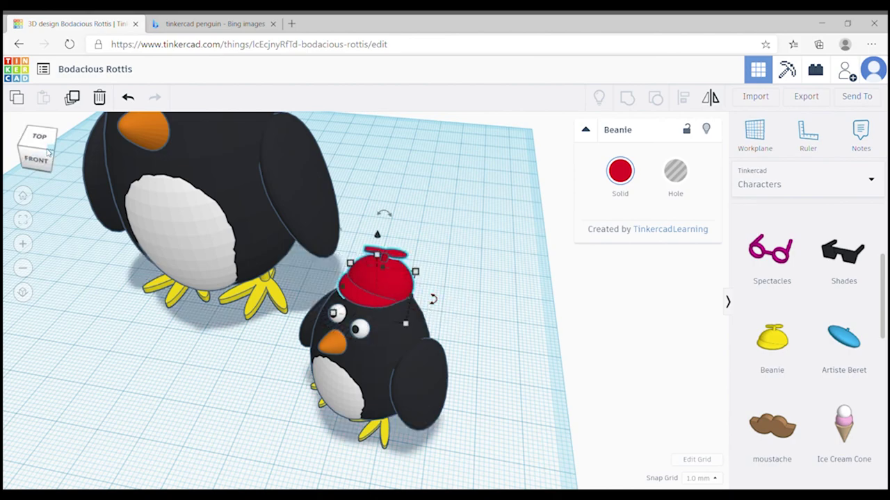
mouse_move(49, 152)
mouse_down()
mouse_move(79, 153)
mouse_move(39, 142)
mouse_up()
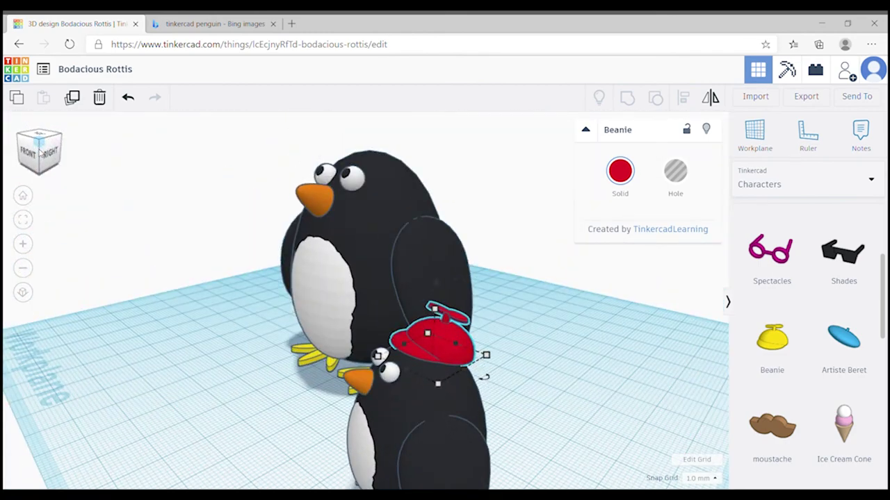
click(40, 142)
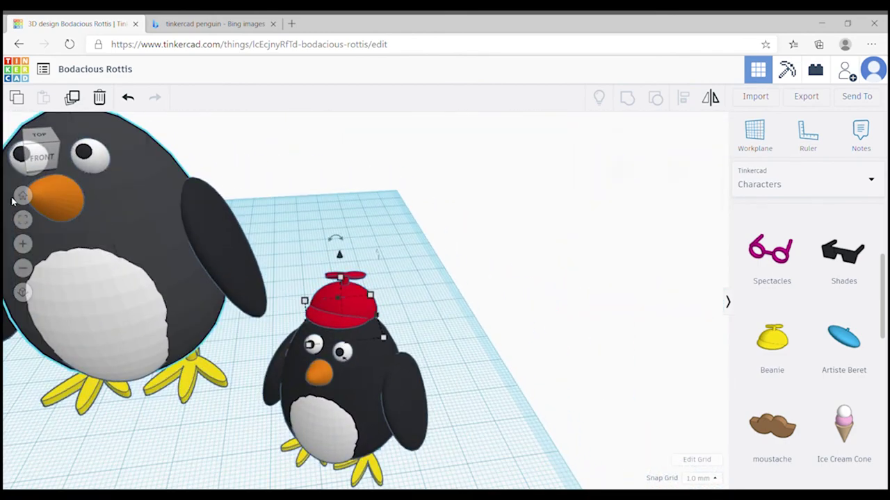
click(14, 197)
click(23, 196)
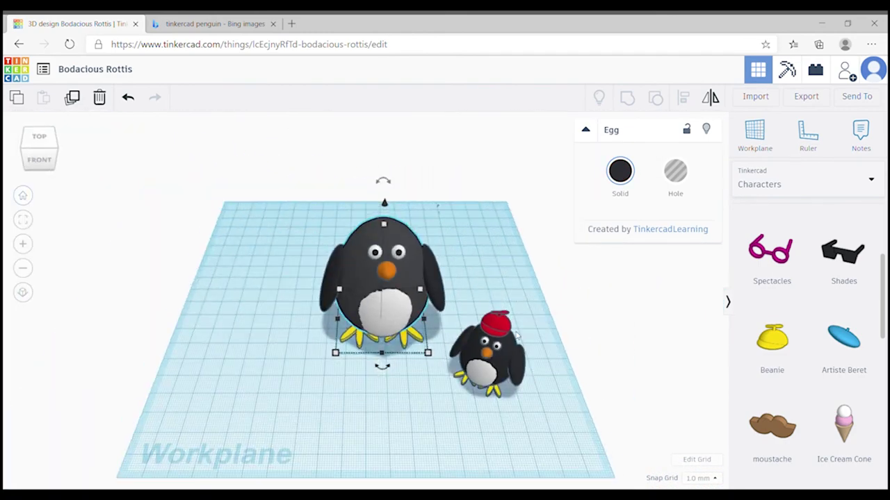
click(498, 331)
click(455, 442)
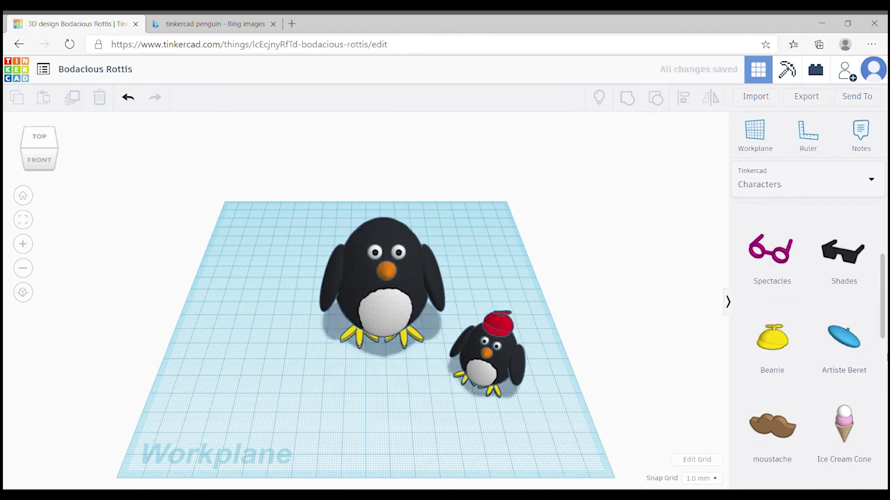
drag(885, 334, 885, 483)
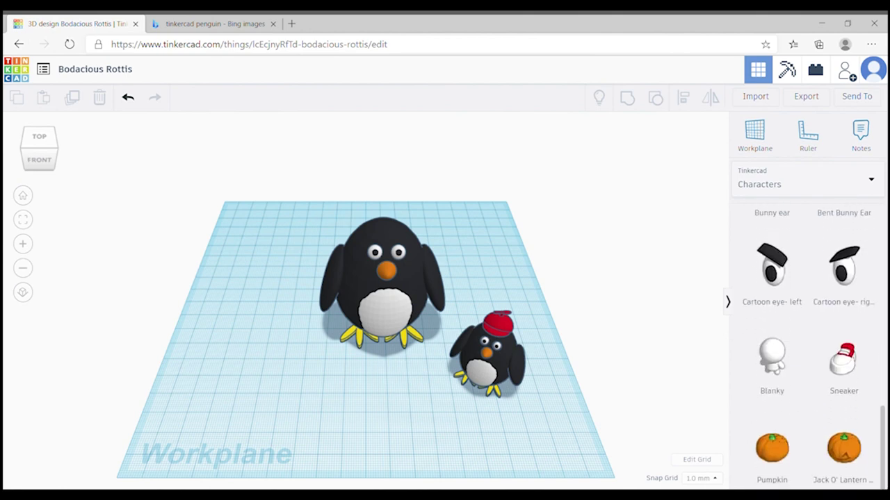
drag(882, 451, 881, 249)
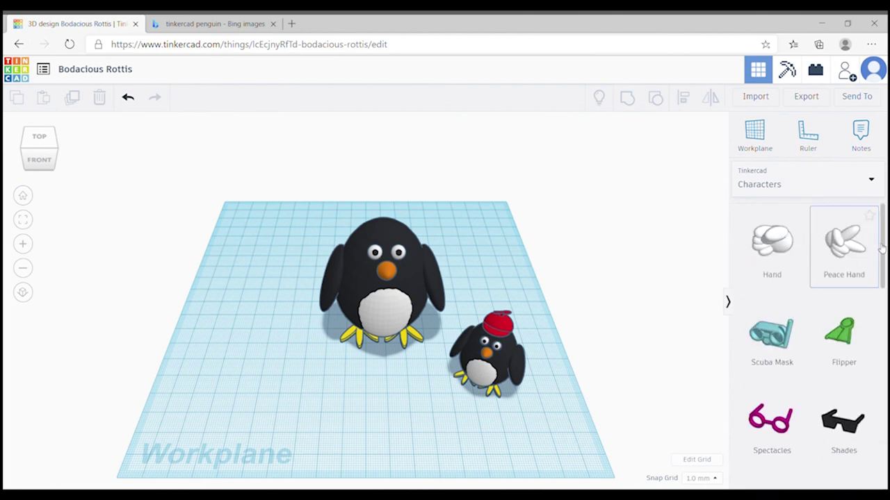